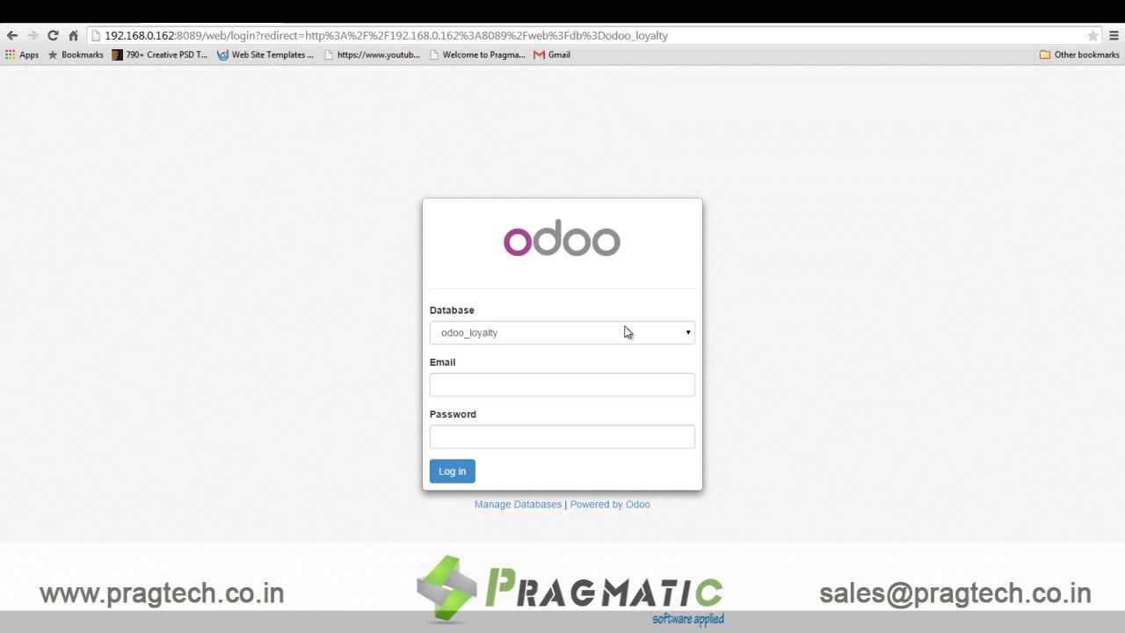
Log in to the odoo_loyalty database with the demo account and open the Point of Sale app.
click(575, 390)
text(demo)
key(Tab)
text(demo)
key(Return)
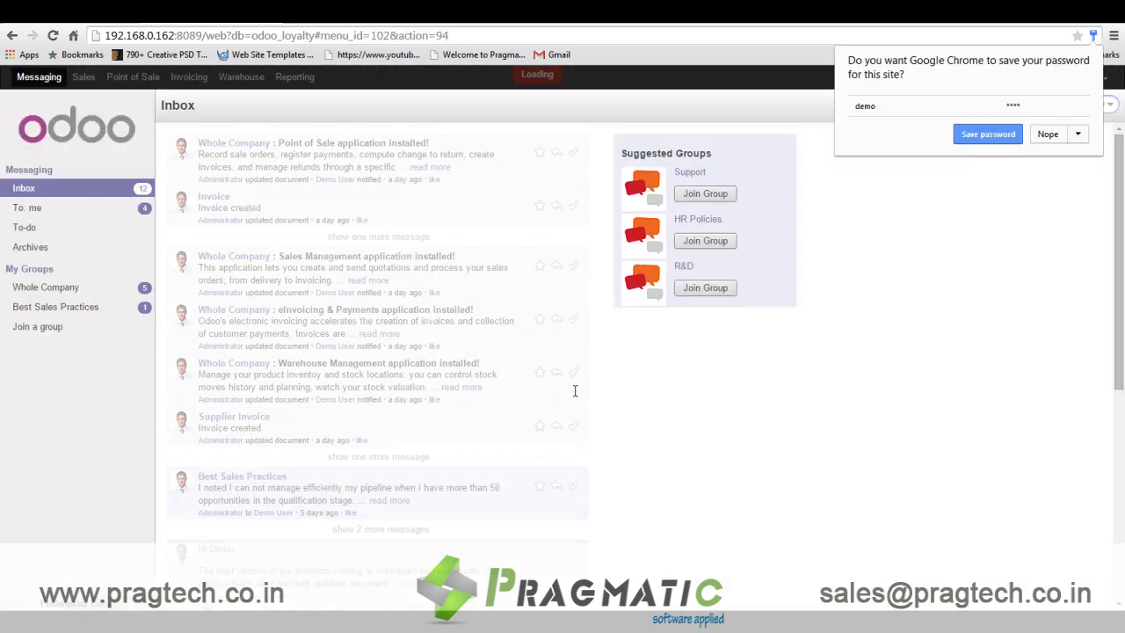
click(1050, 134)
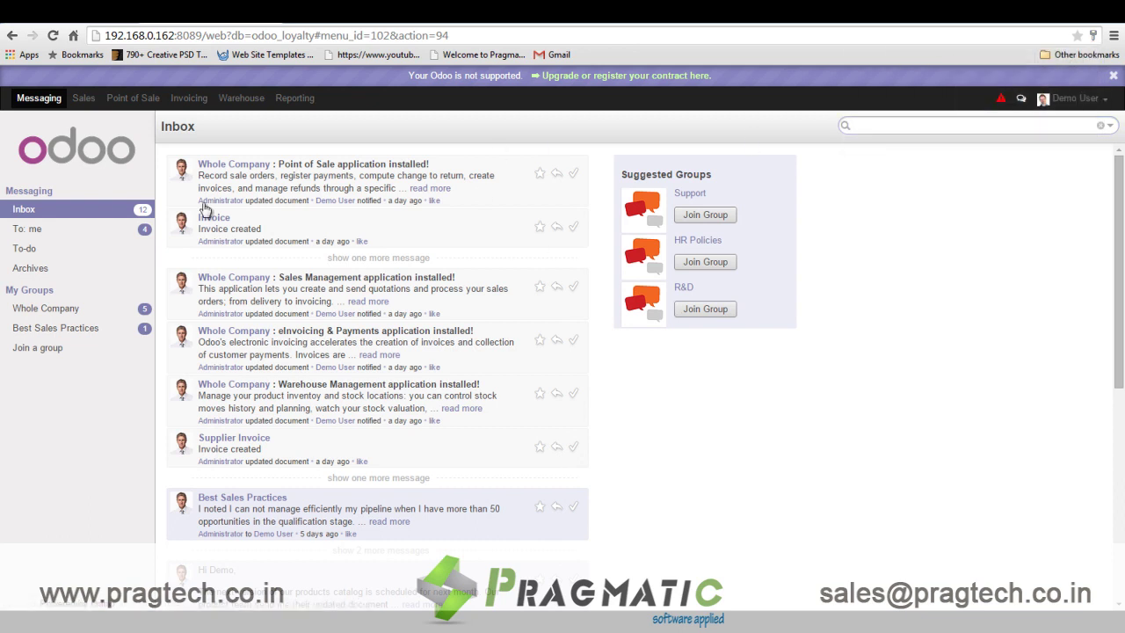
click(132, 98)
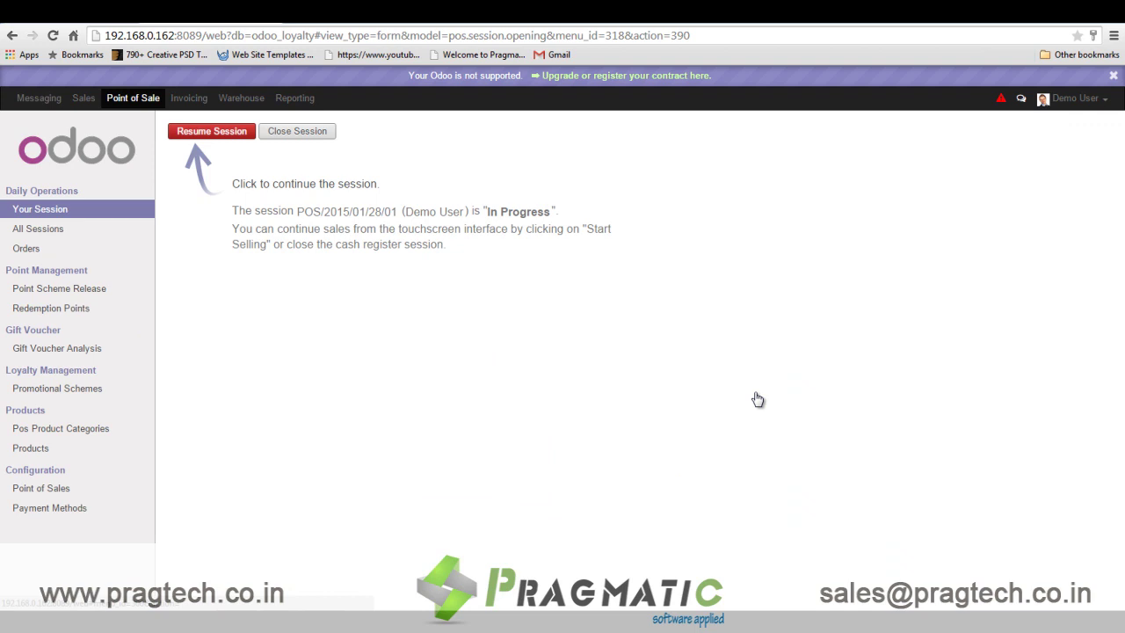
Review the 2% On Sales Invoice scheme, then draft a new scheme with points based on product quantity.
click(69, 293)
click(247, 203)
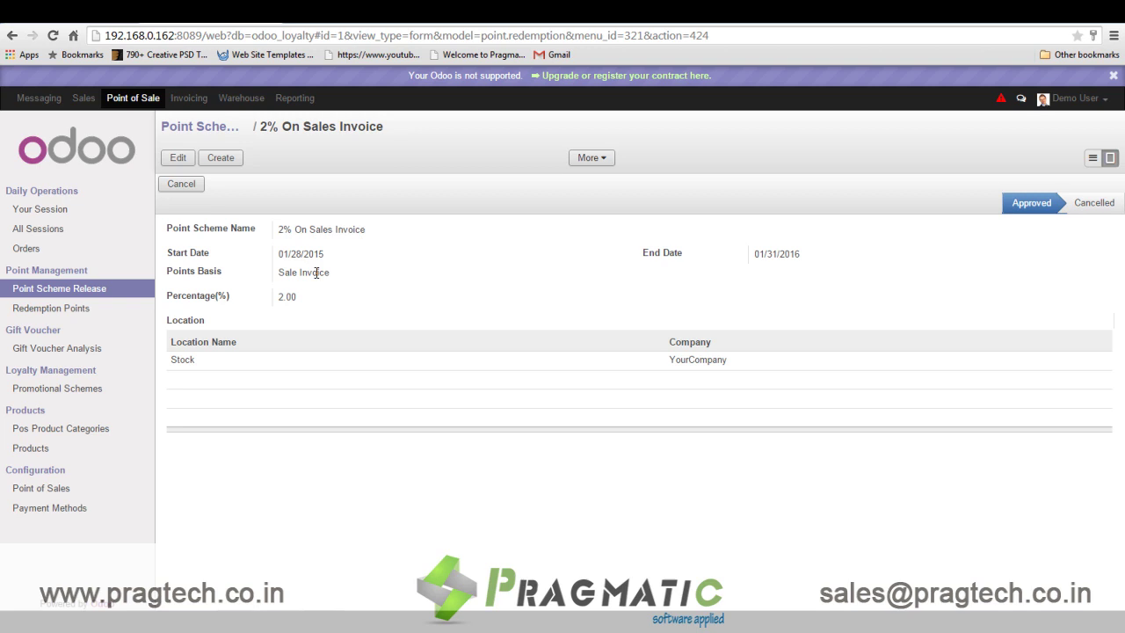
click(227, 161)
click(431, 279)
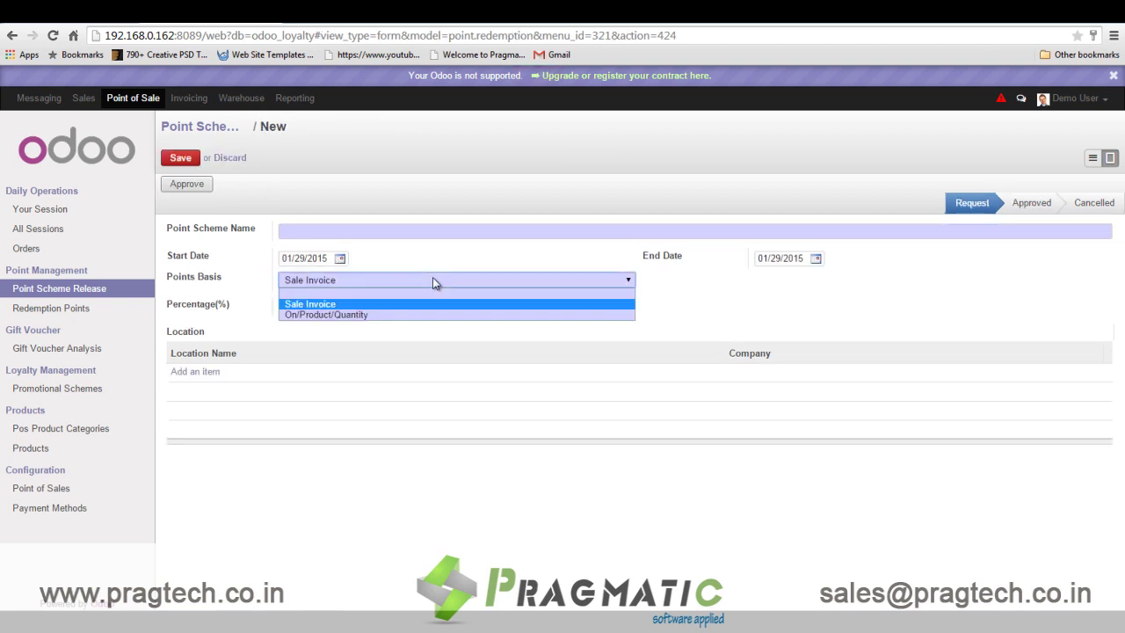
click(422, 314)
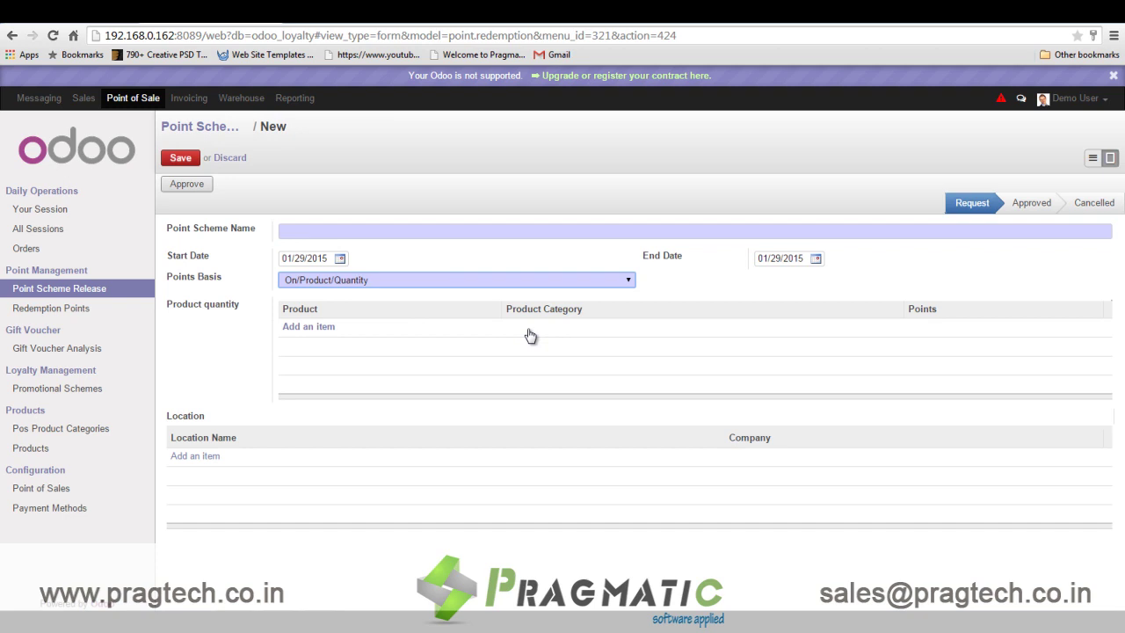
Discard the draft, revisit the 2% scheme, and open the 4 point / unit of currency redemption rule.
click(84, 292)
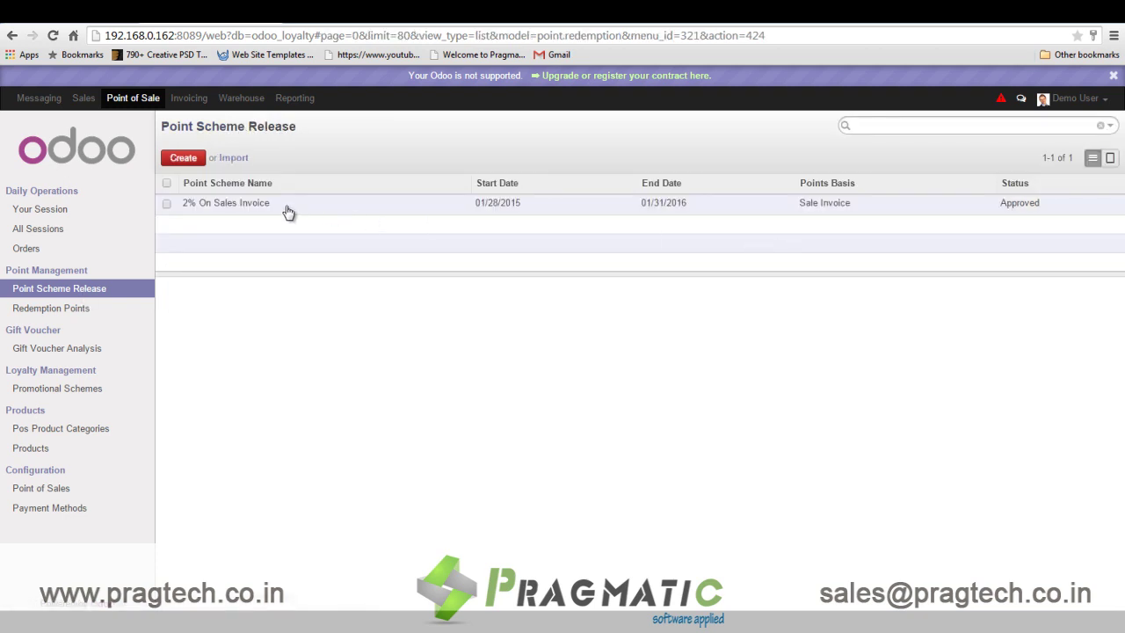
click(285, 206)
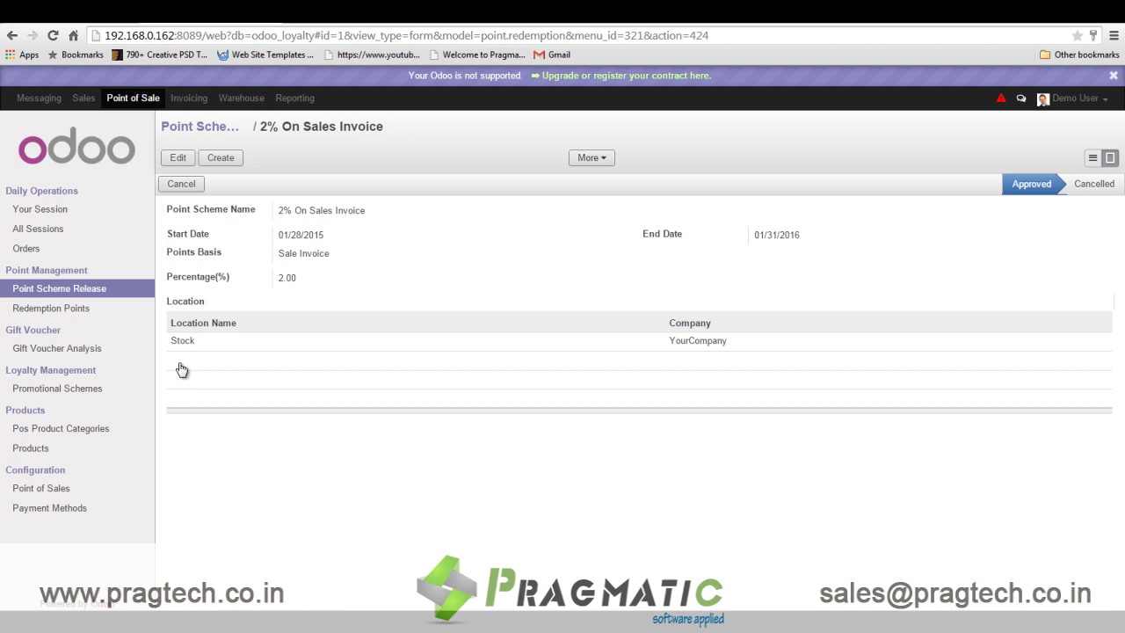
click(51, 308)
click(243, 205)
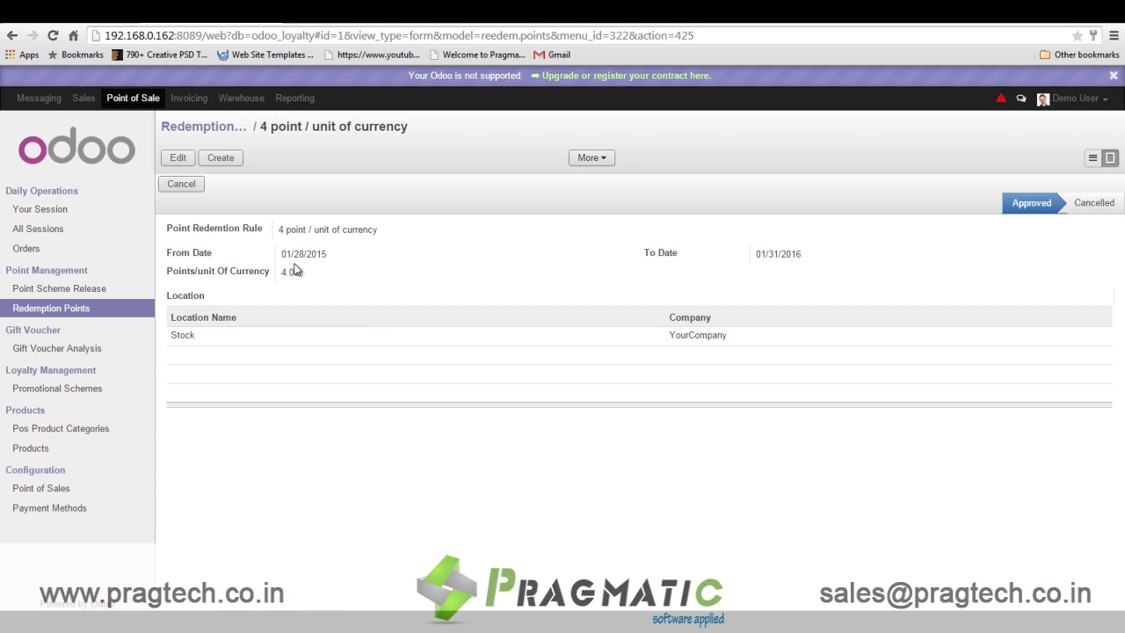
Open the Promotional Schemes list under Loyalty Management.
click(76, 390)
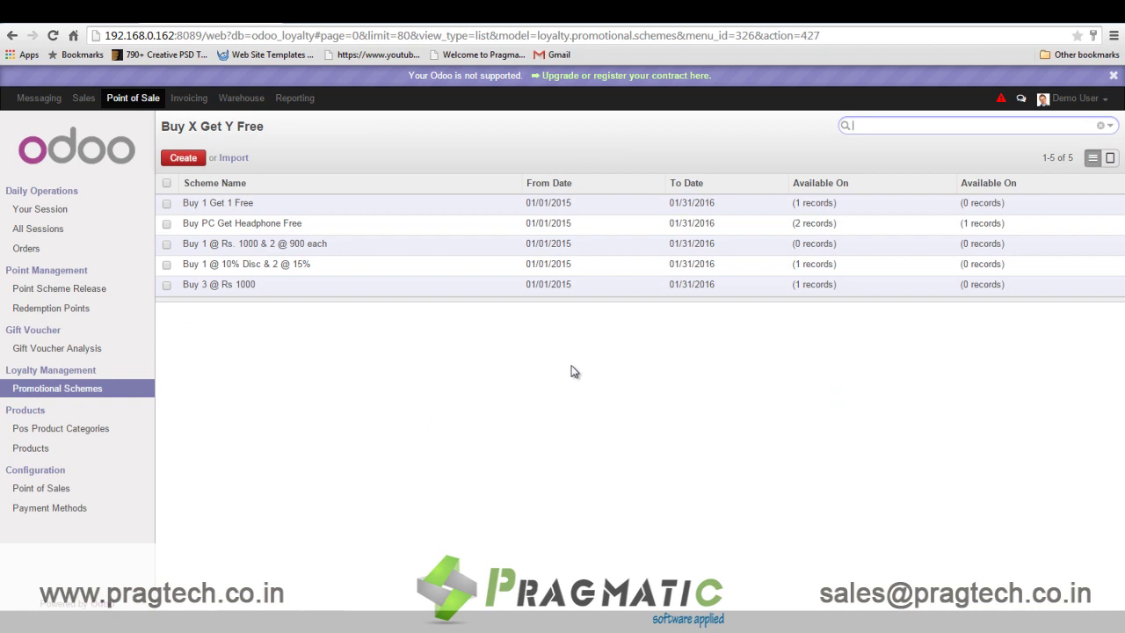
Page through the promotional schemes, from Buy 1 Get 1 Free to Buy 3 @ Rs 1000, highlighting its quantity 3.
click(233, 204)
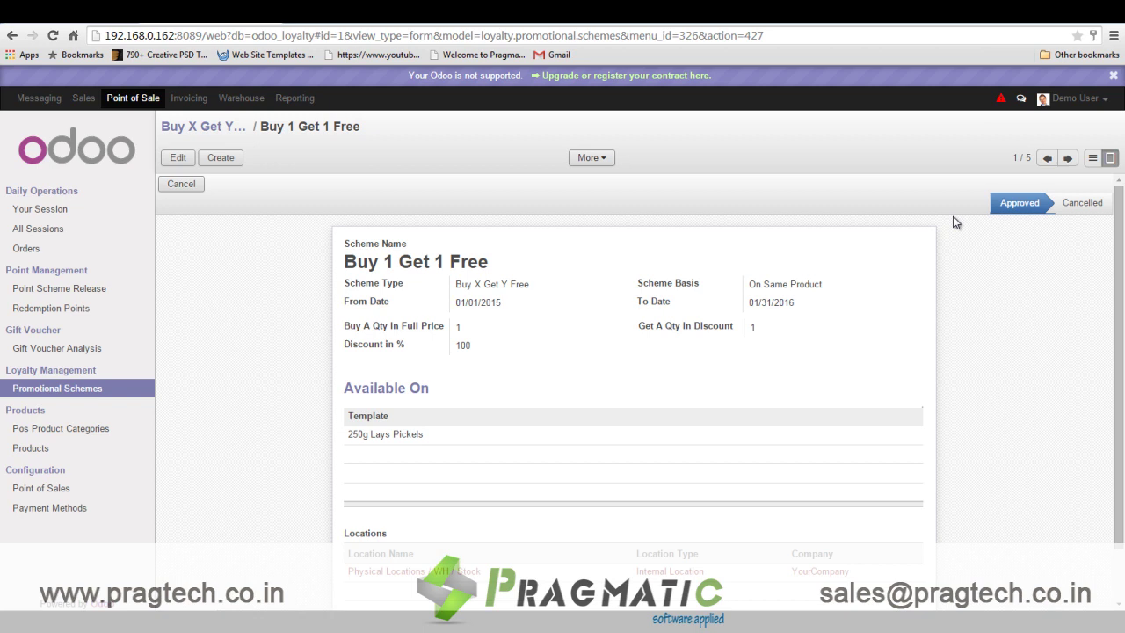
click(1068, 158)
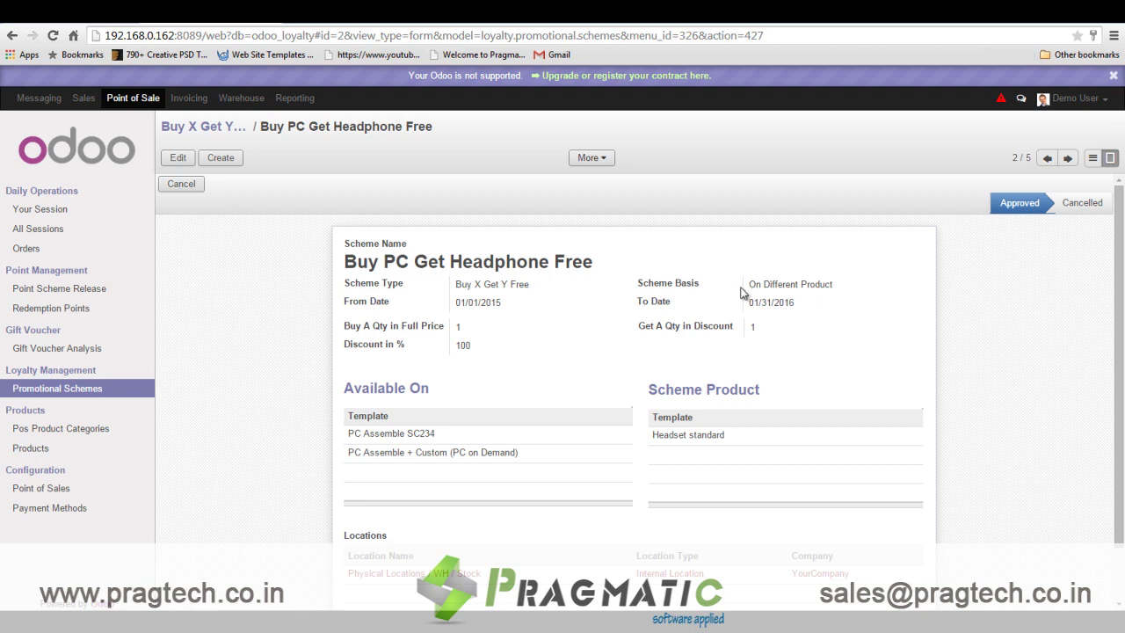
click(1068, 157)
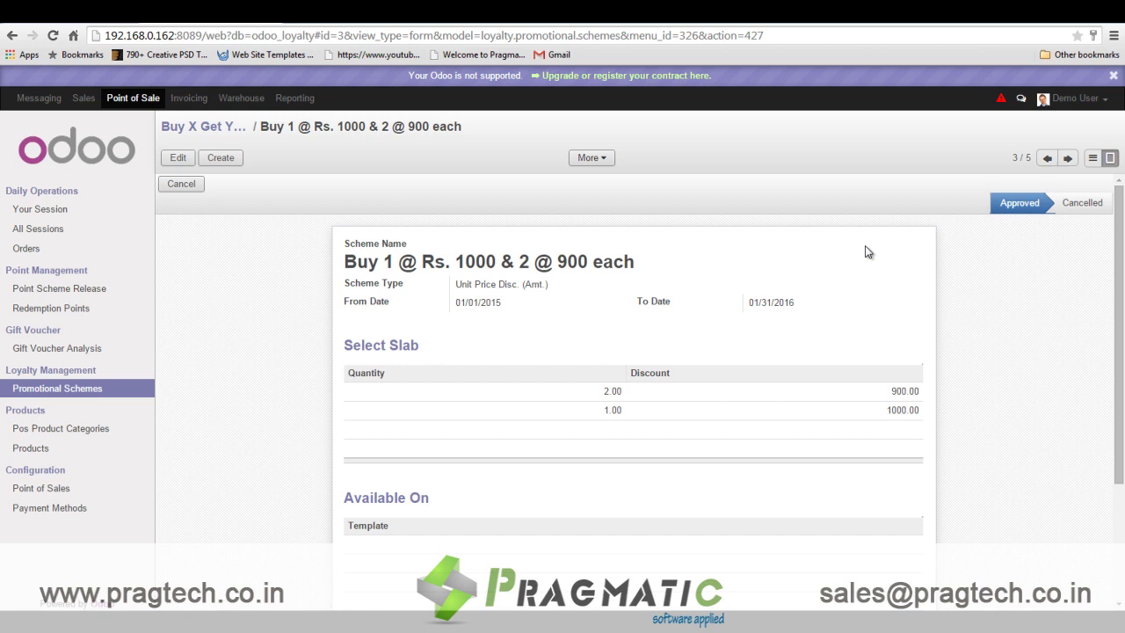
click(1068, 157)
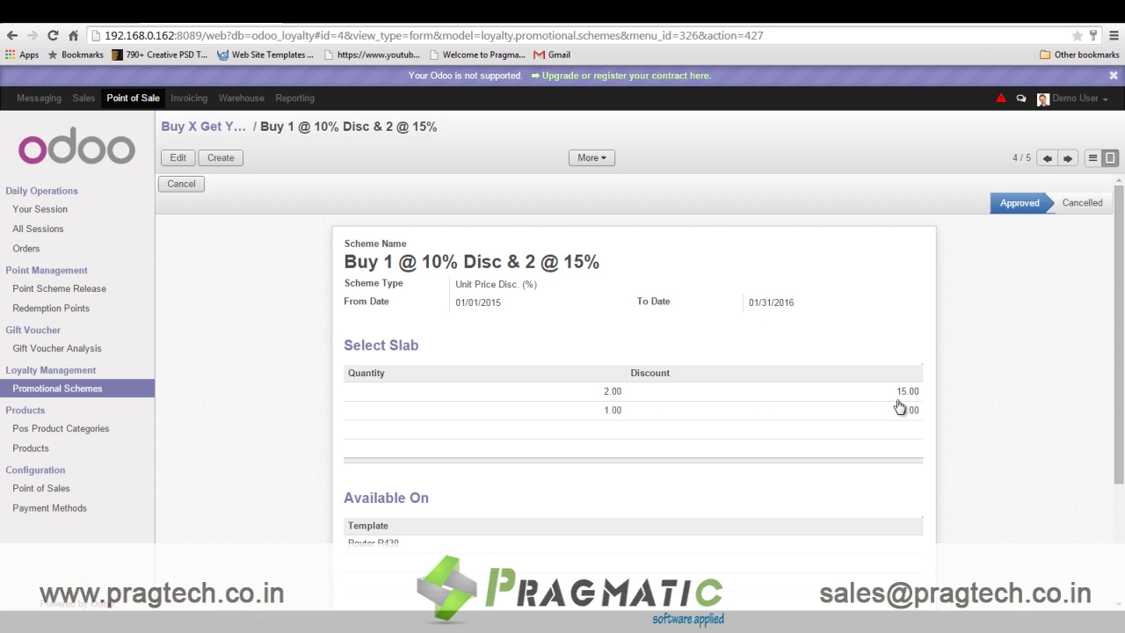
scroll(211, 459, down, 2)
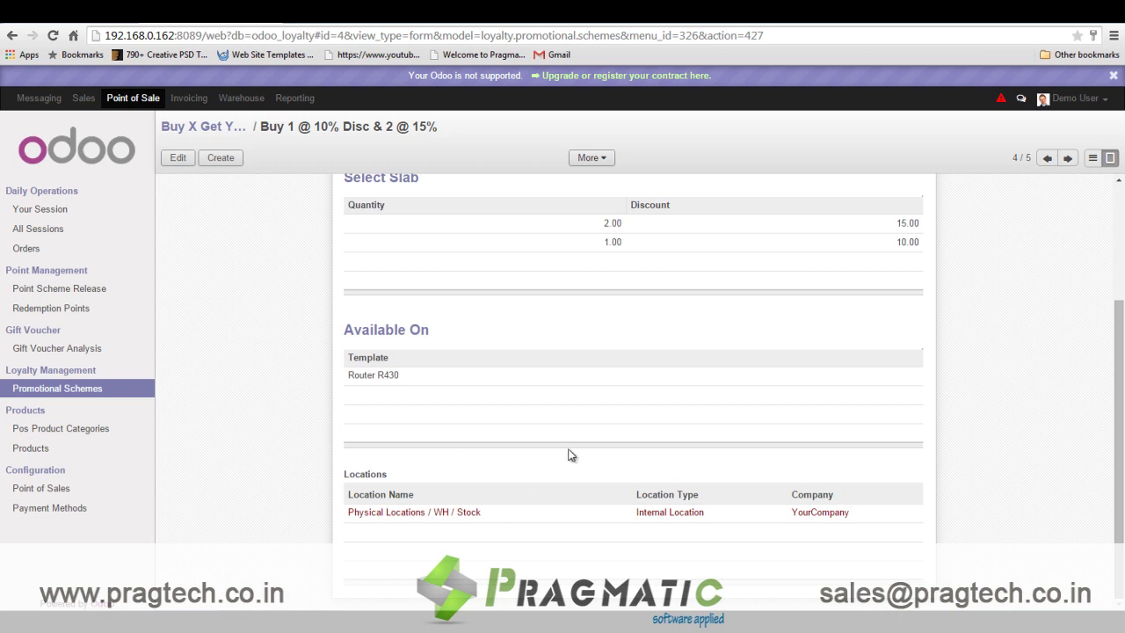
scroll(741, 462, up, 3)
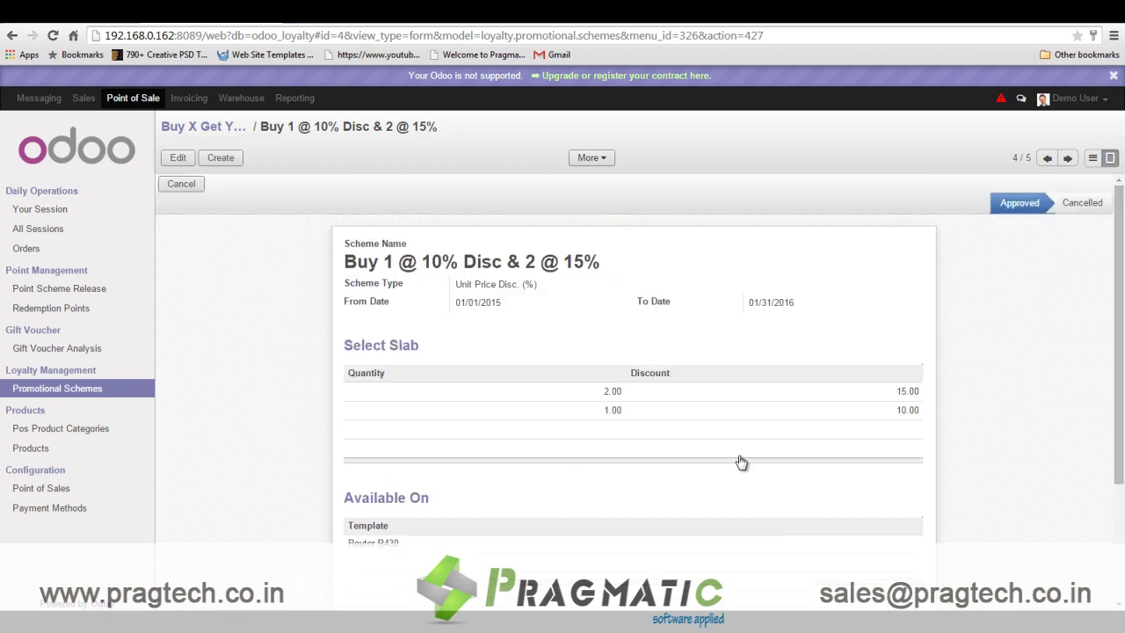
click(1068, 157)
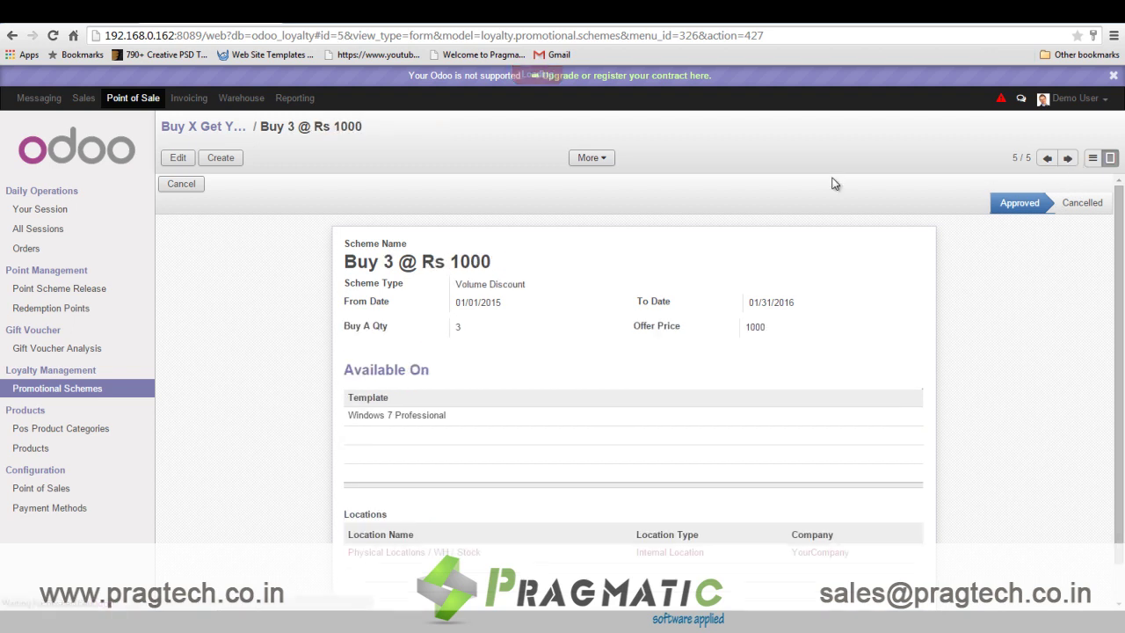
click(373, 265)
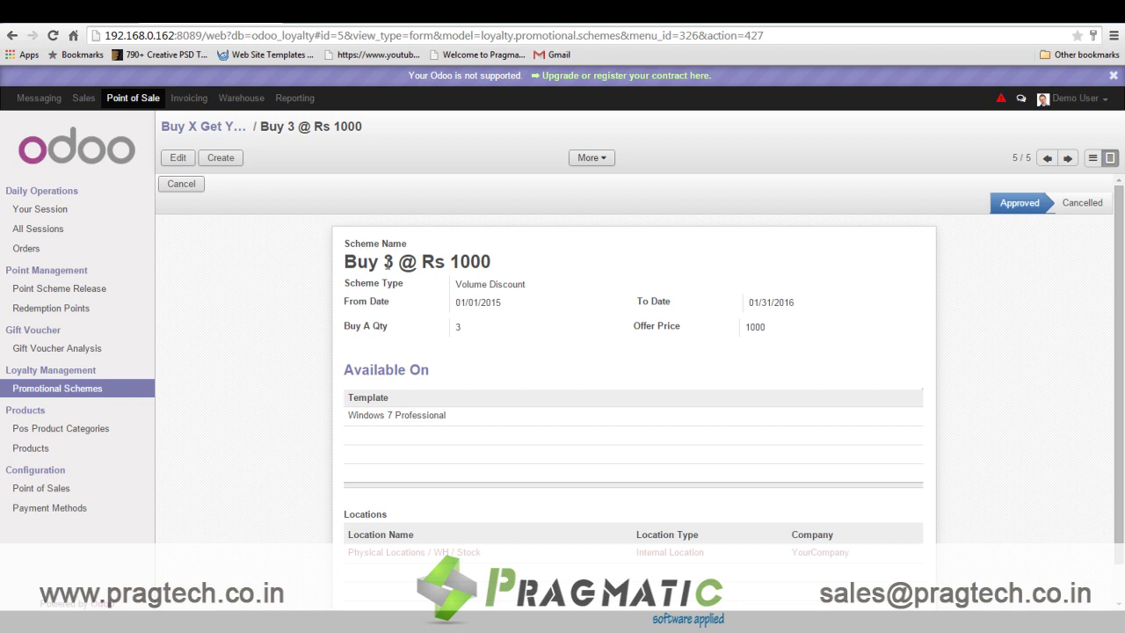
double_click(389, 262)
Search Sales products for 'gift' and open the Gift Coupon 1000 product.
click(300, 290)
click(85, 99)
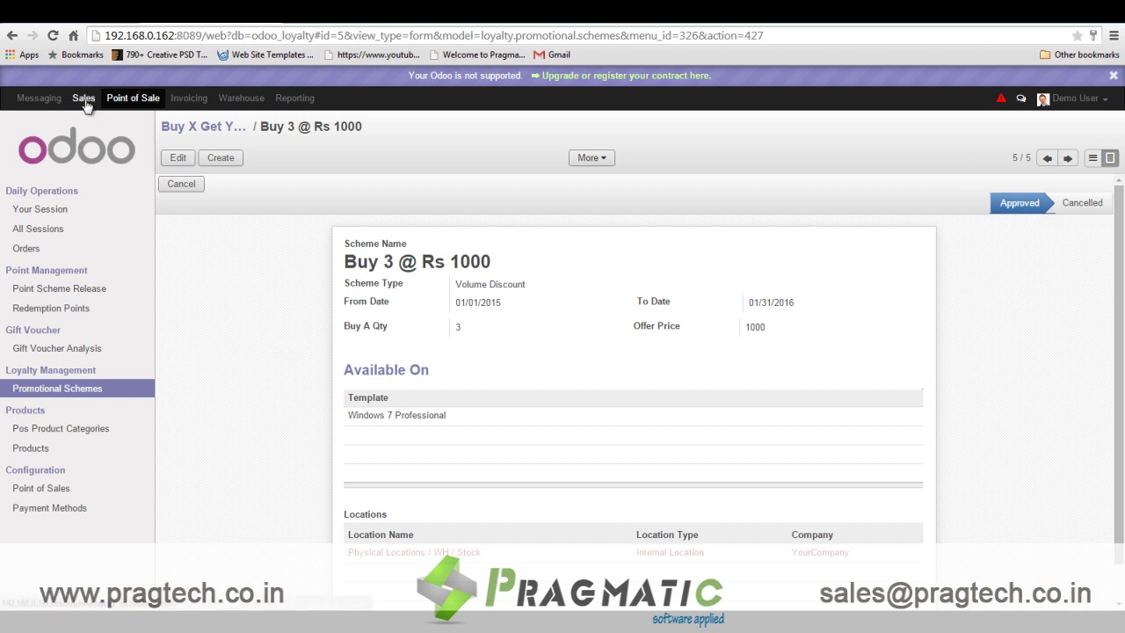
click(60, 350)
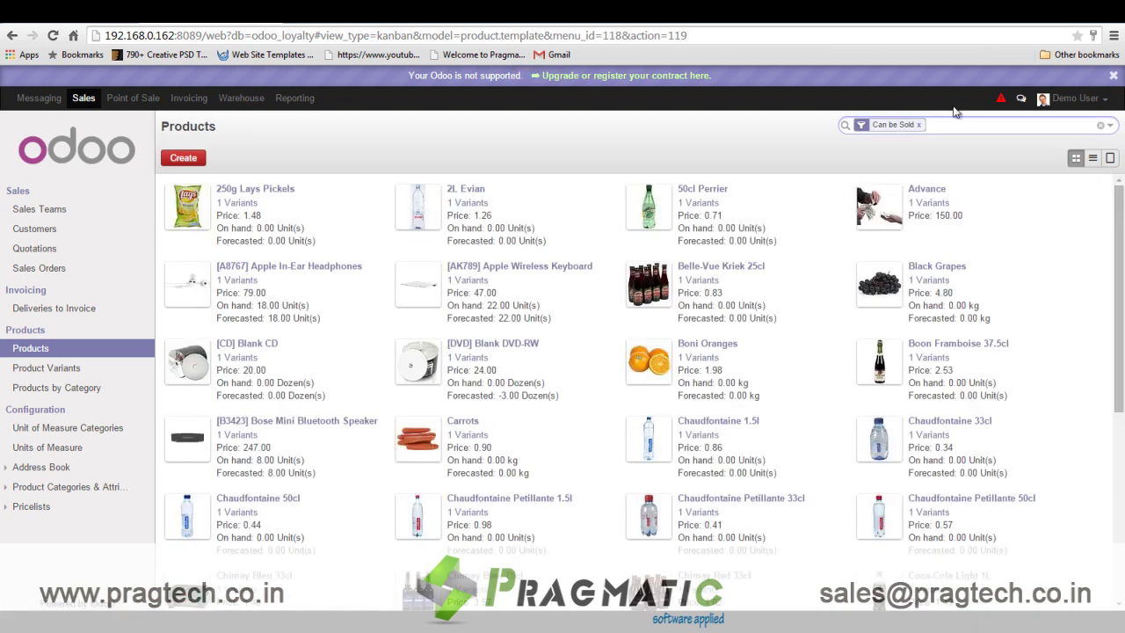
text(gift)
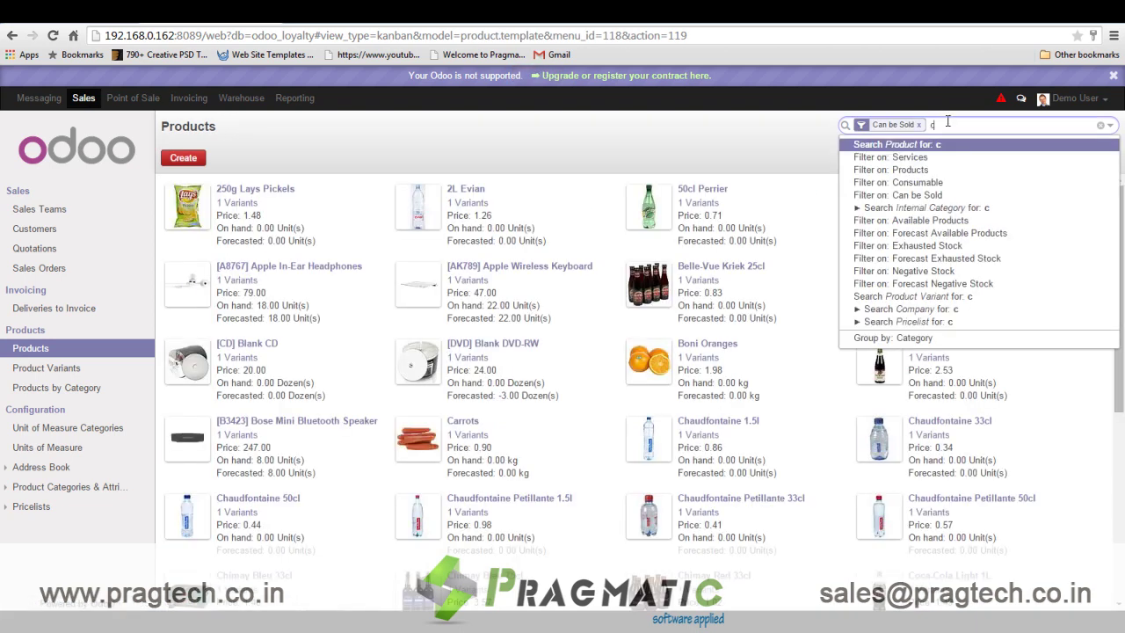
key(Return)
click(298, 191)
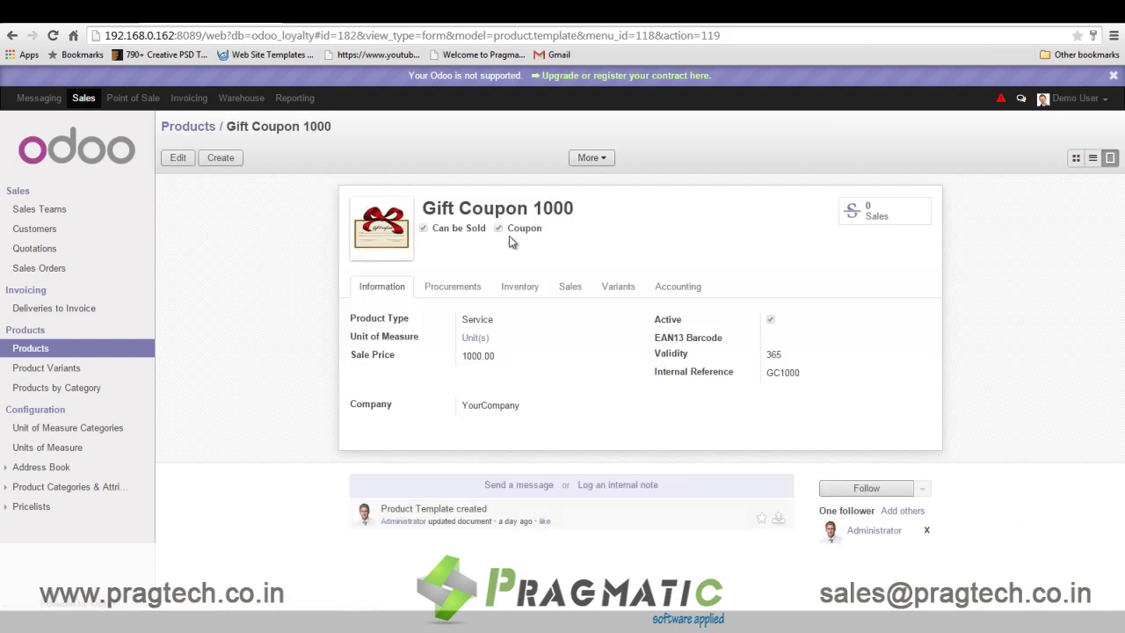
mouse_move(668, 357)
Return to the Point of Sale session page and resume the session.
click(126, 100)
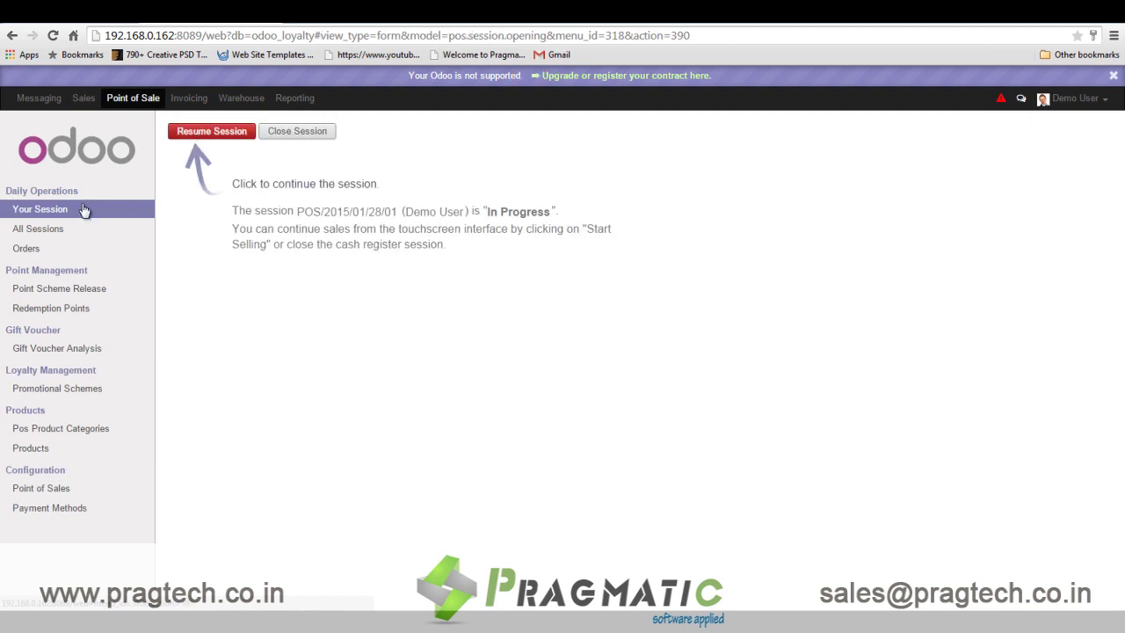
click(205, 130)
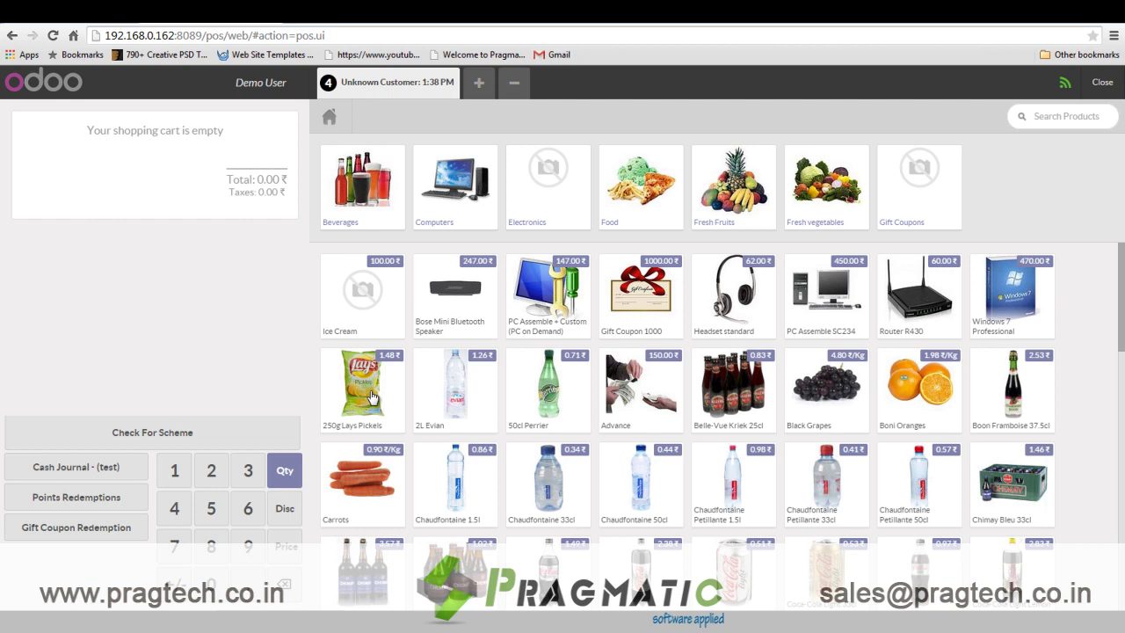
click(371, 397)
click(371, 397)
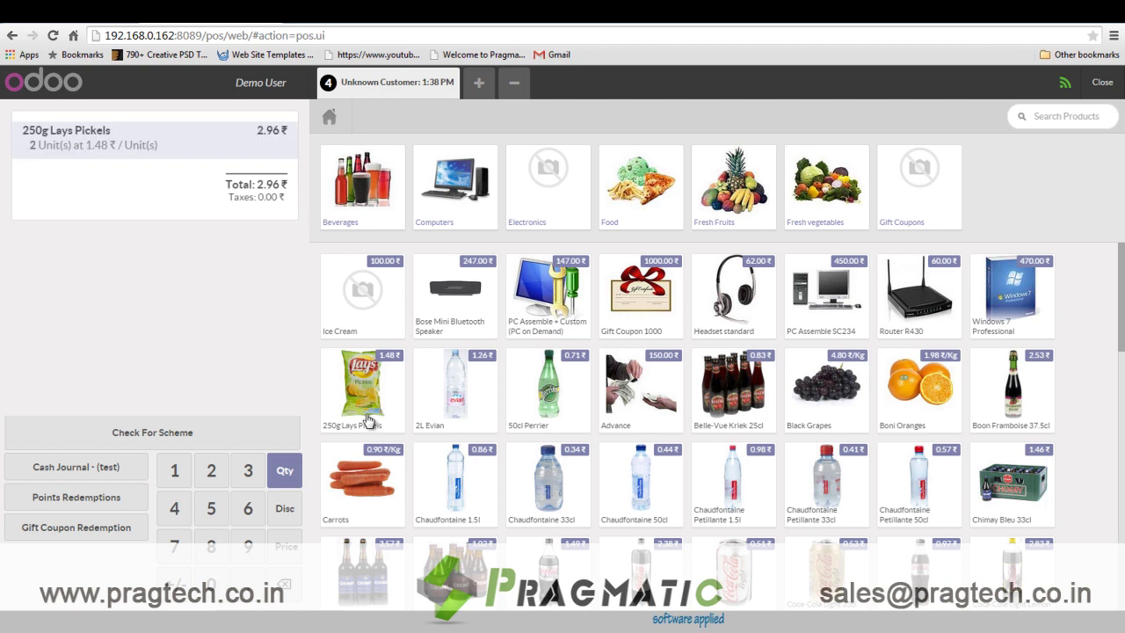
click(120, 435)
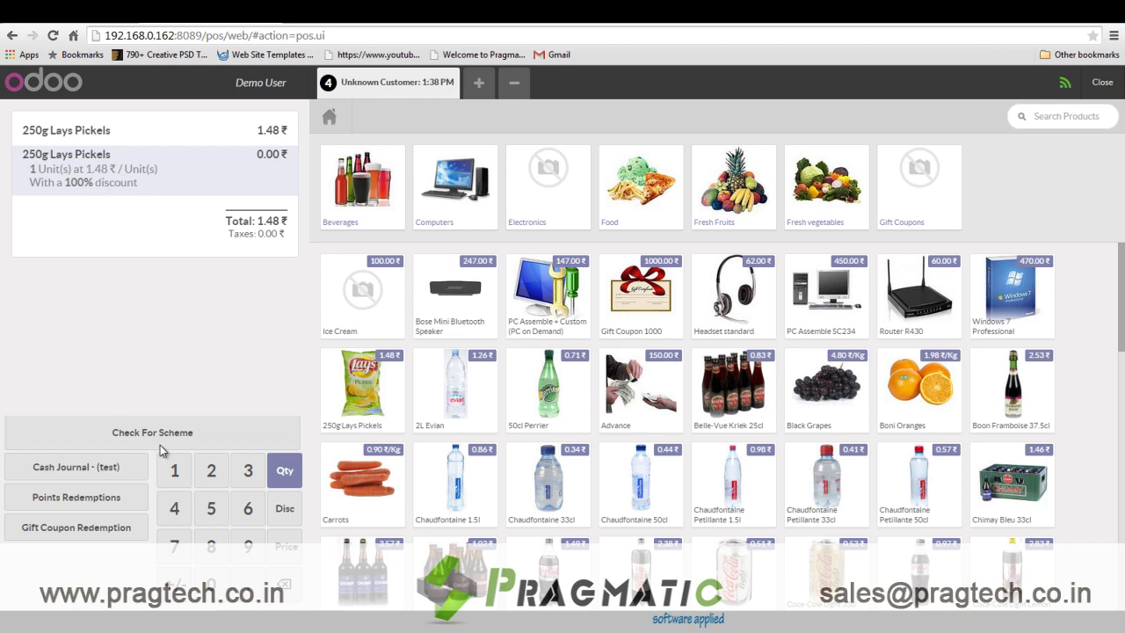
click(285, 585)
click(285, 585)
click(285, 585)
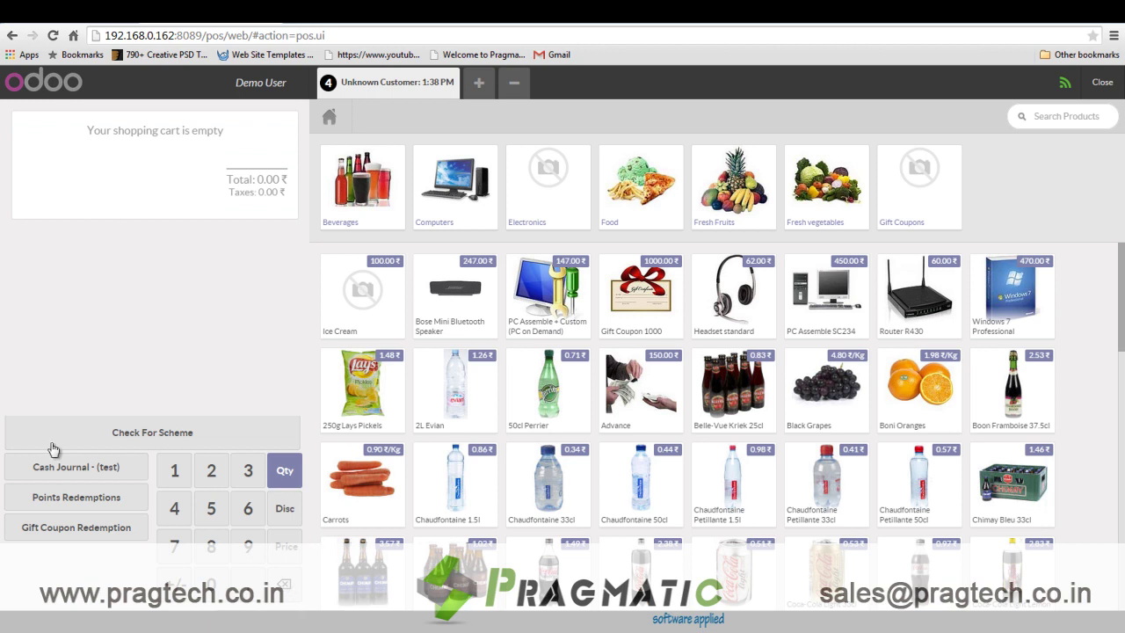
click(914, 307)
click(913, 307)
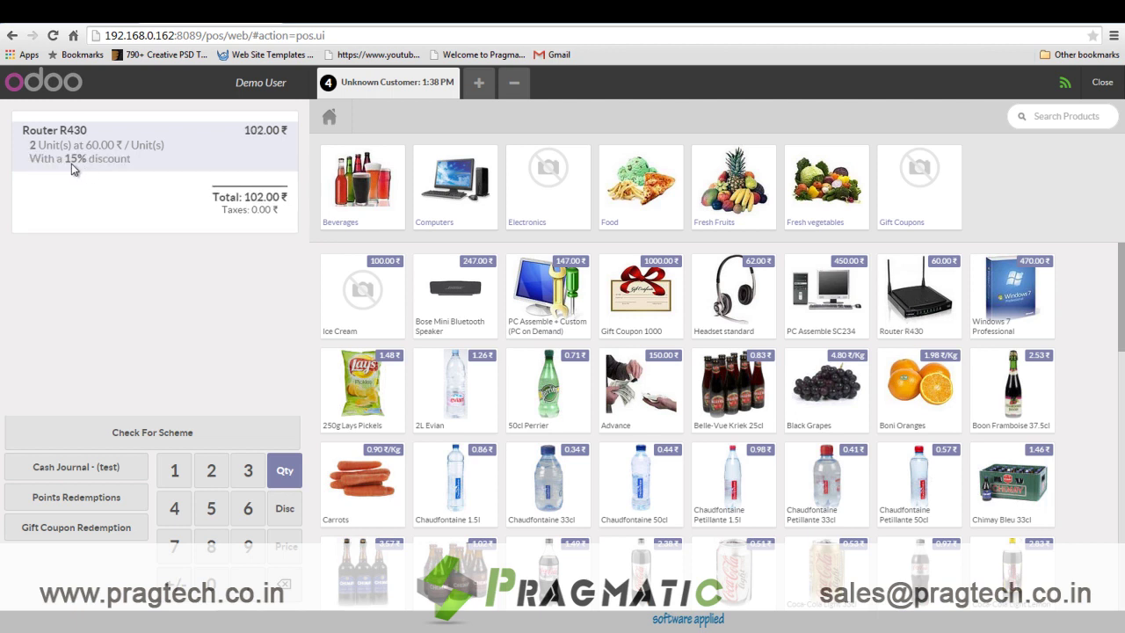
click(290, 585)
click(290, 588)
click(925, 303)
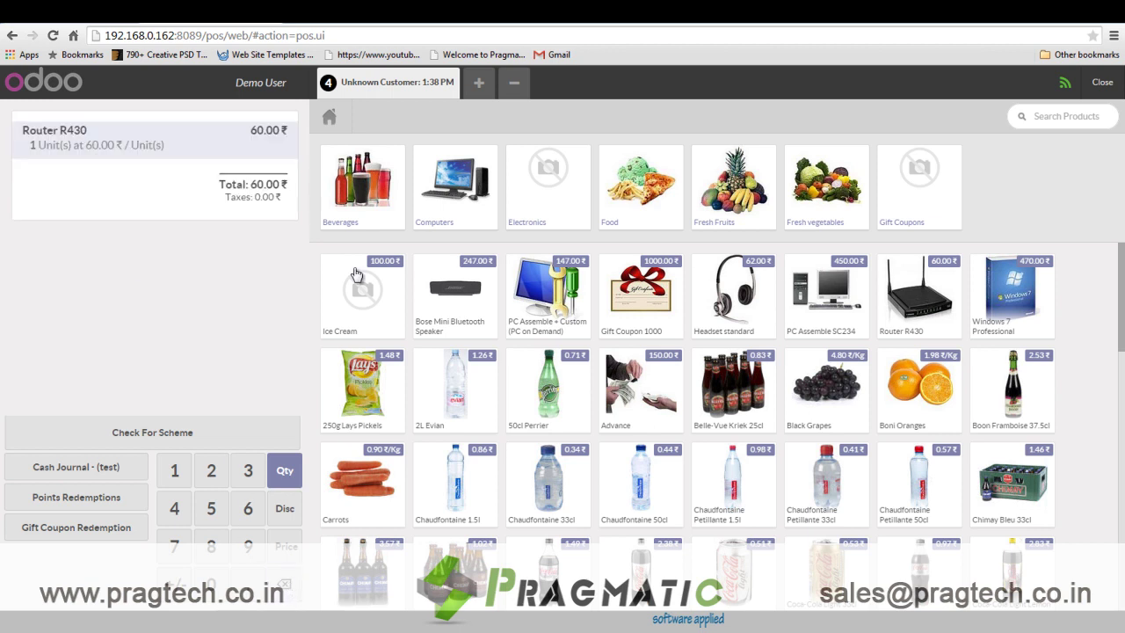
click(100, 428)
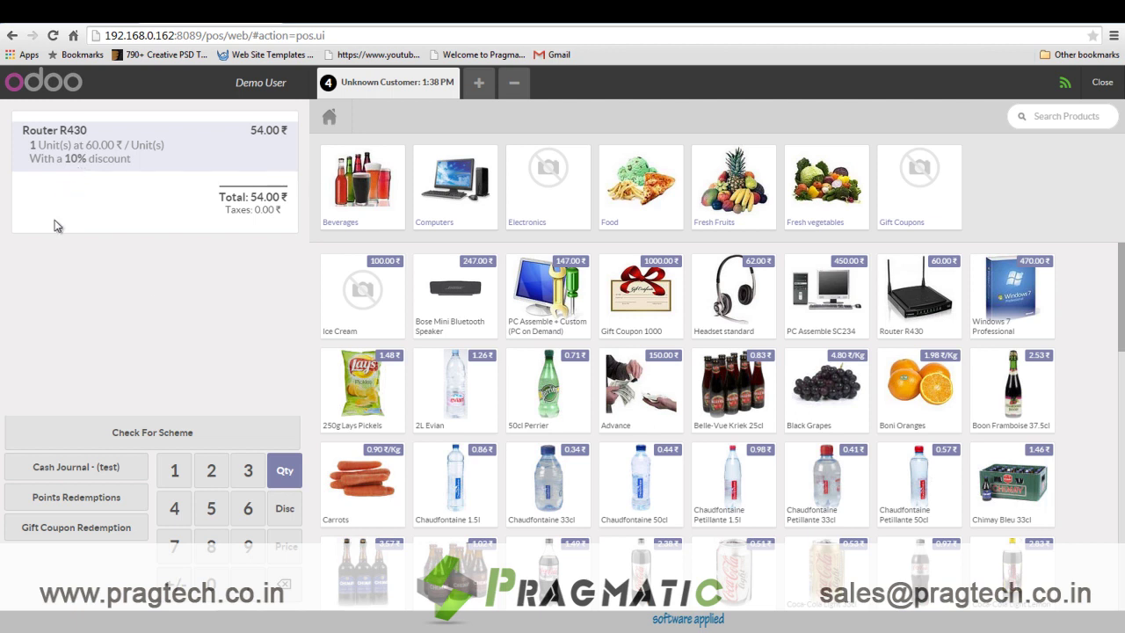
click(290, 586)
click(290, 585)
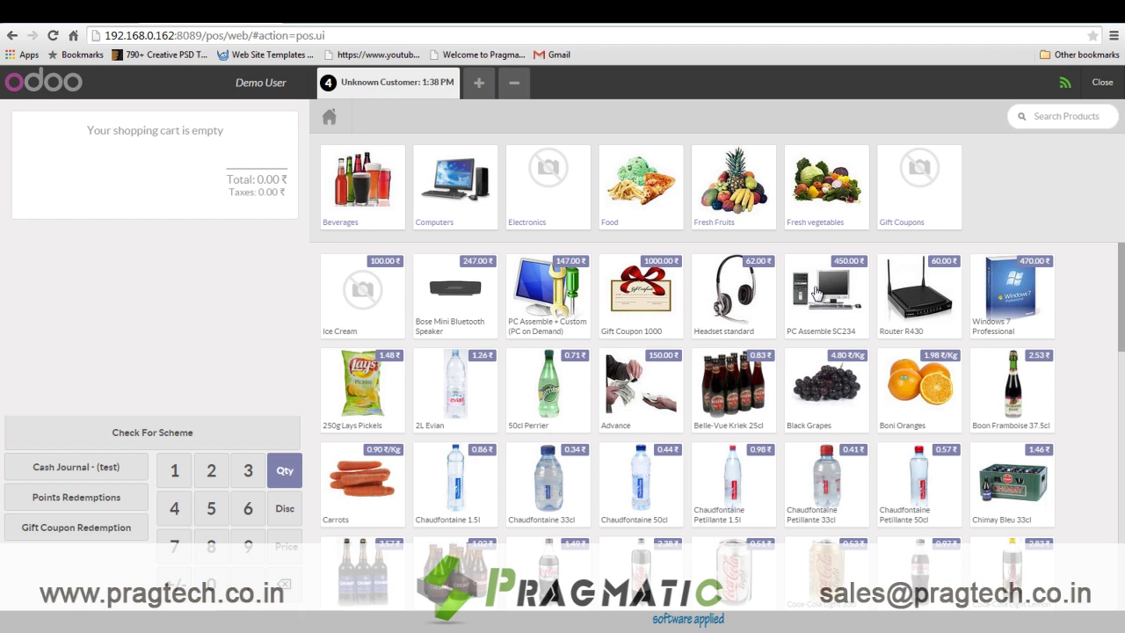
click(817, 292)
click(733, 286)
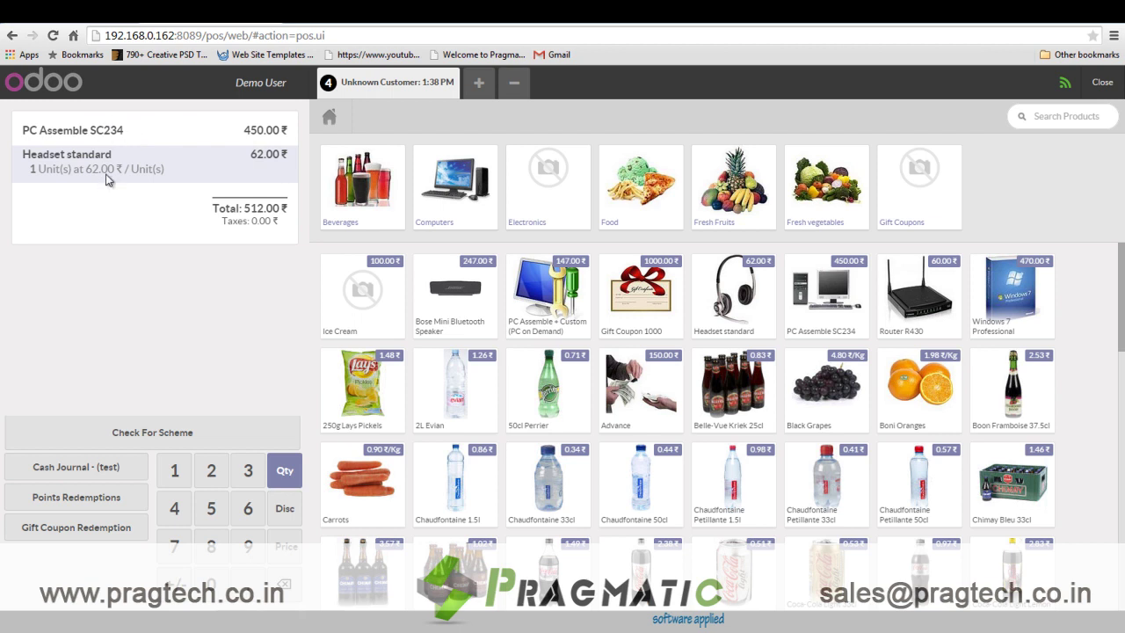
click(141, 432)
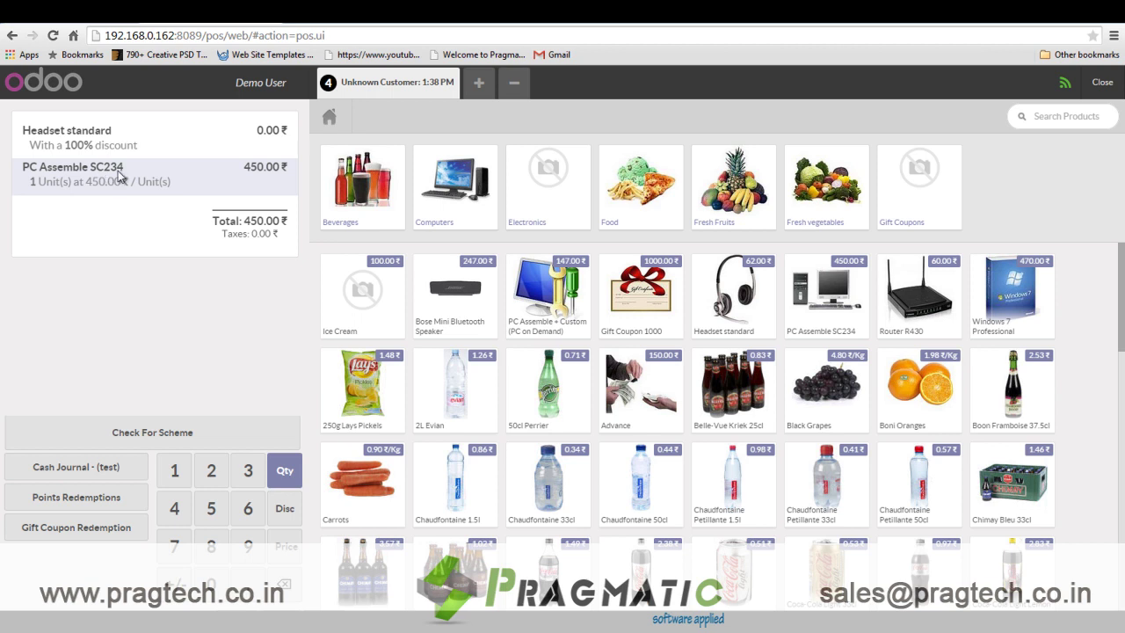
click(293, 588)
click(293, 589)
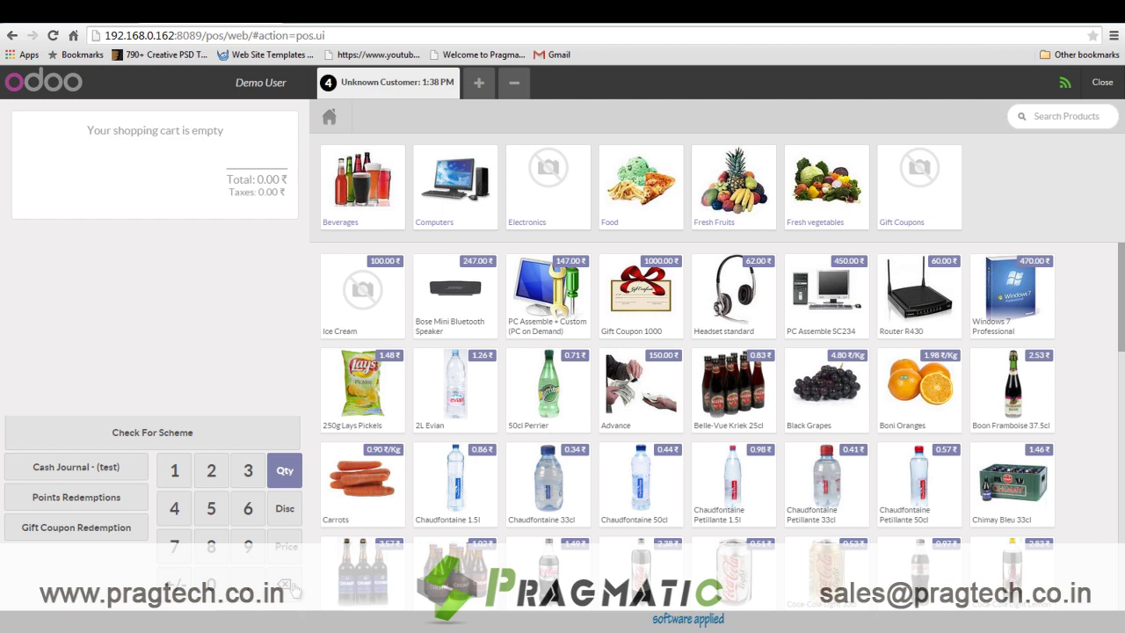
Add three Windows 7 Professional, apply the 29.08% scheme discount, and start cash payment.
click(1009, 303)
click(1010, 305)
click(1011, 310)
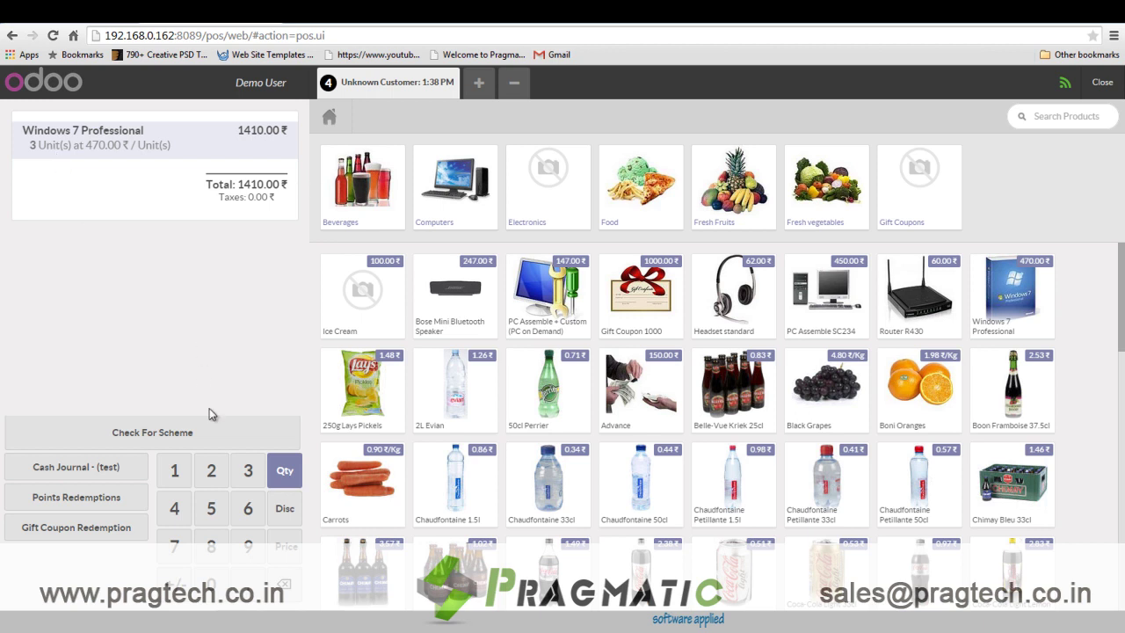
click(198, 433)
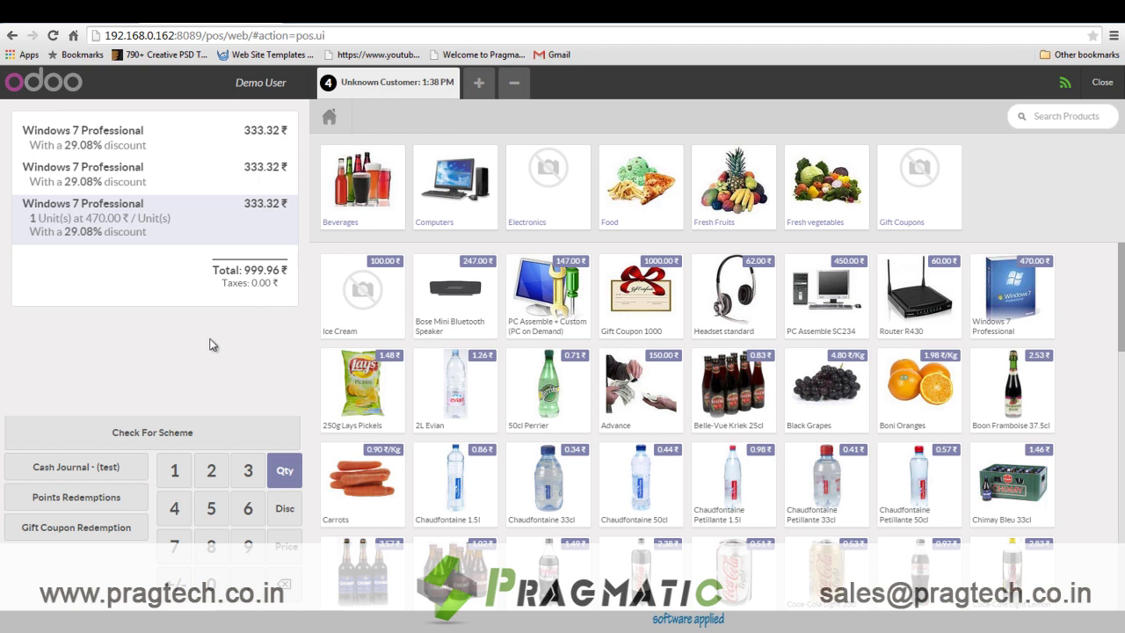
click(95, 471)
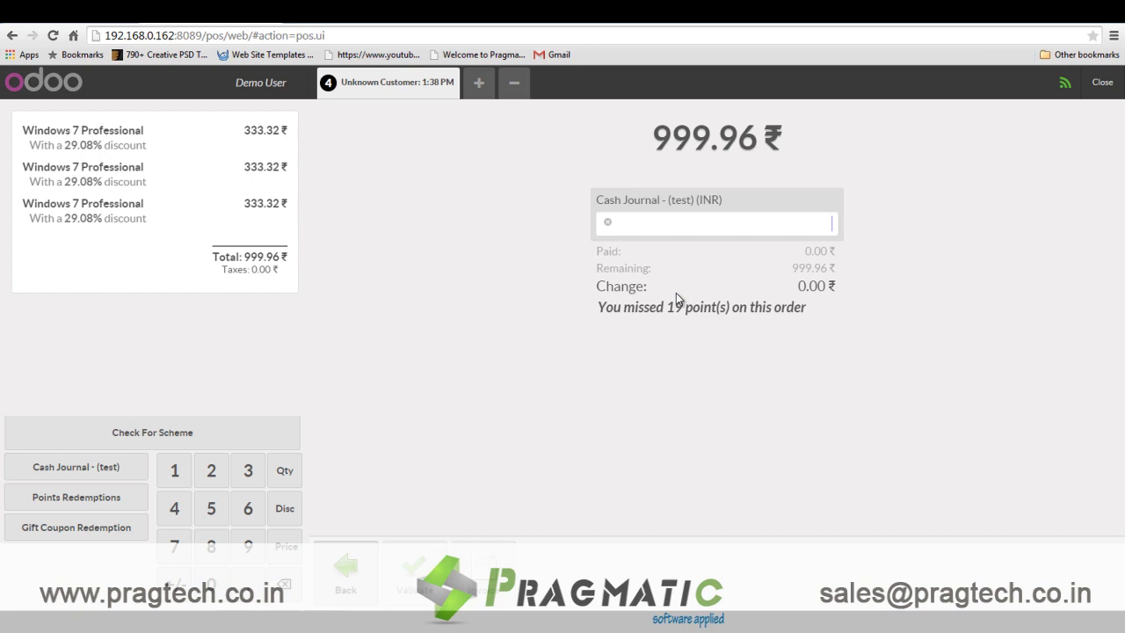
Set Agrolait as the order's customer.
click(392, 85)
click(299, 202)
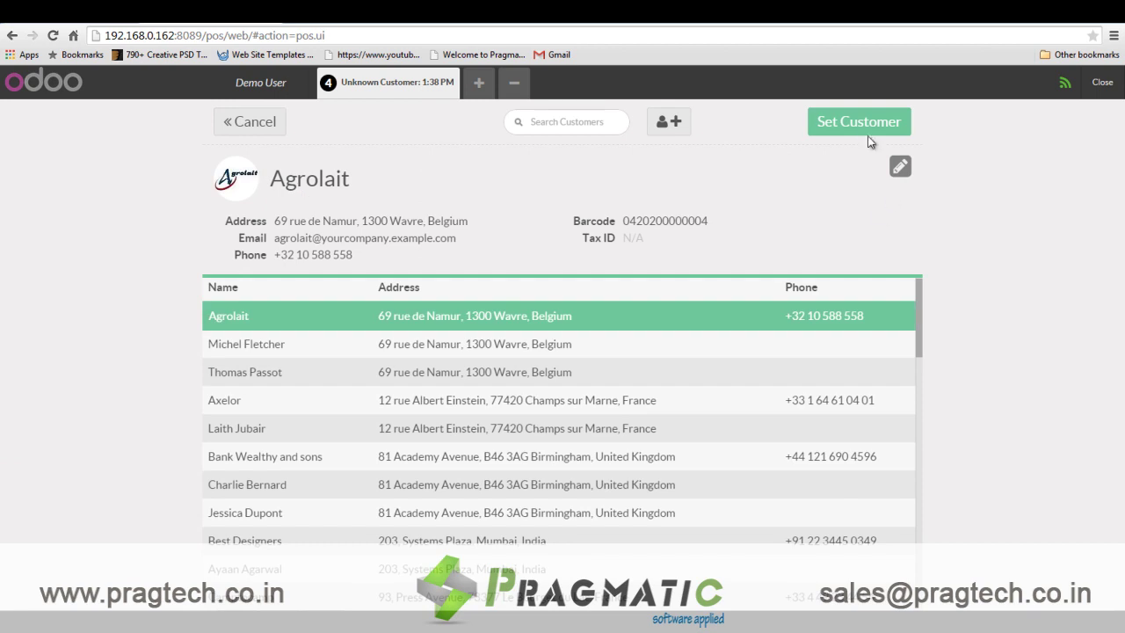
click(861, 128)
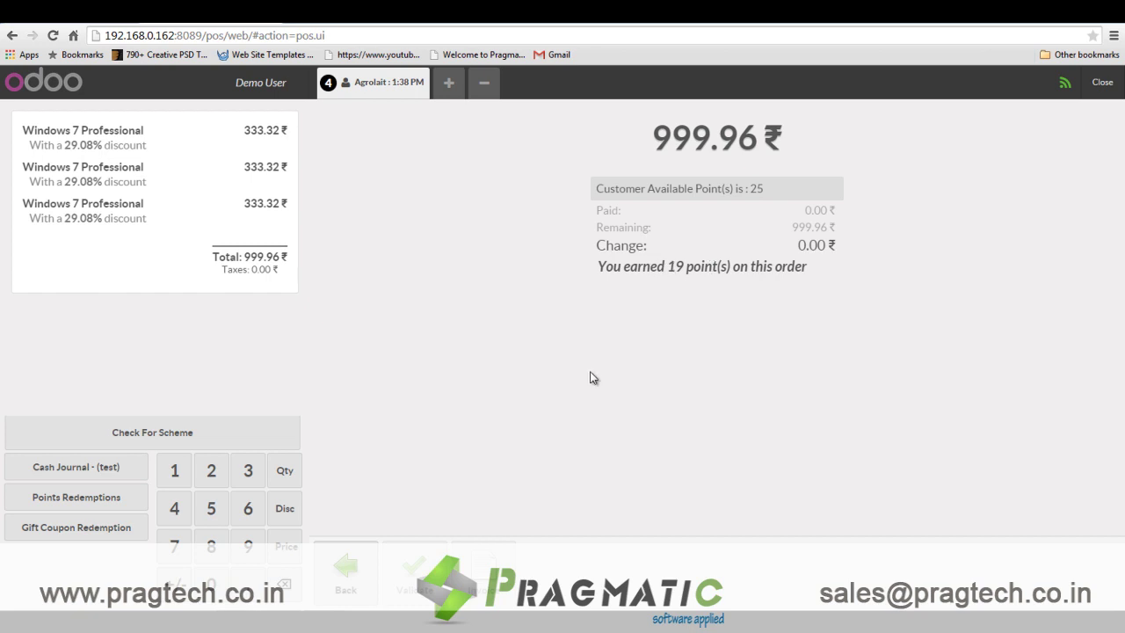
Pay 999.96 ₹ in cash, dismiss the receipt print preview, and start a new order.
click(84, 477)
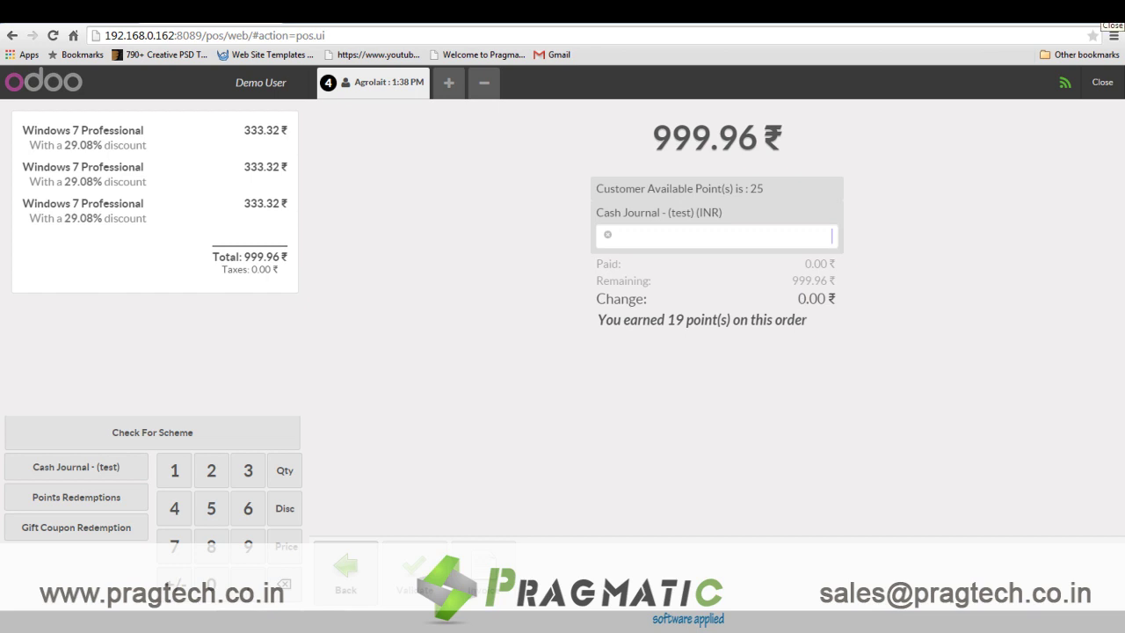
text(999.96)
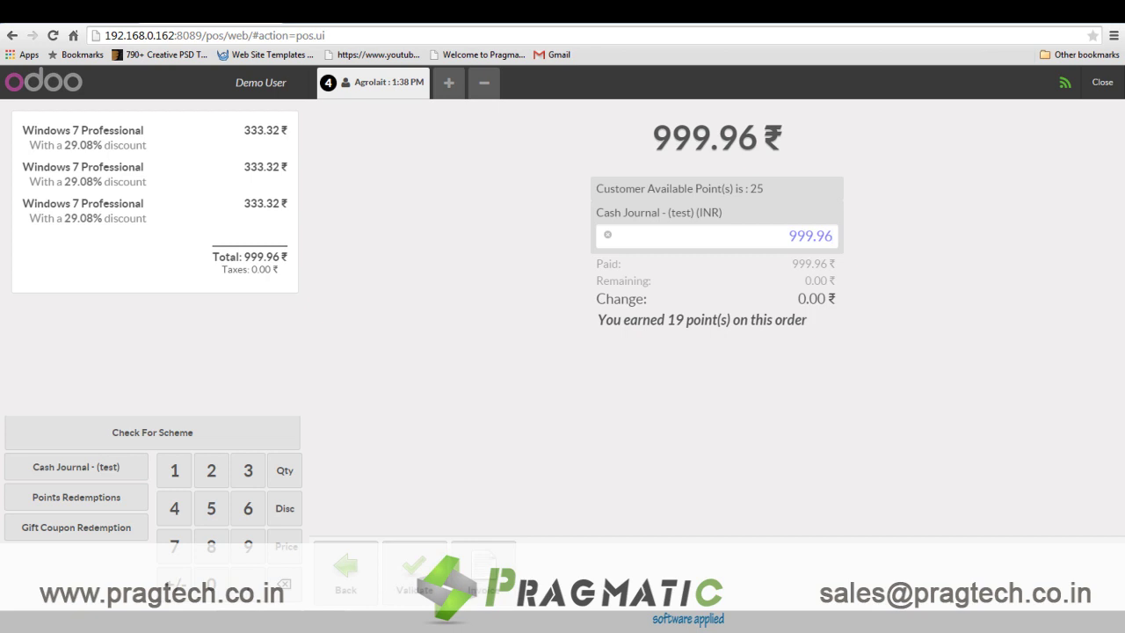
click(423, 573)
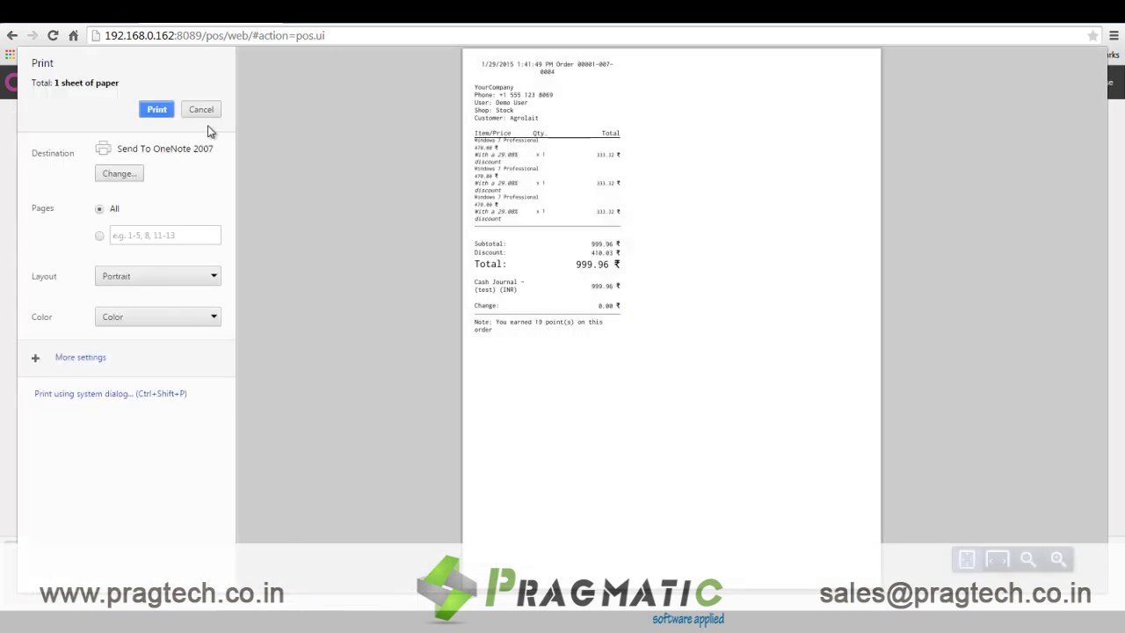
click(200, 110)
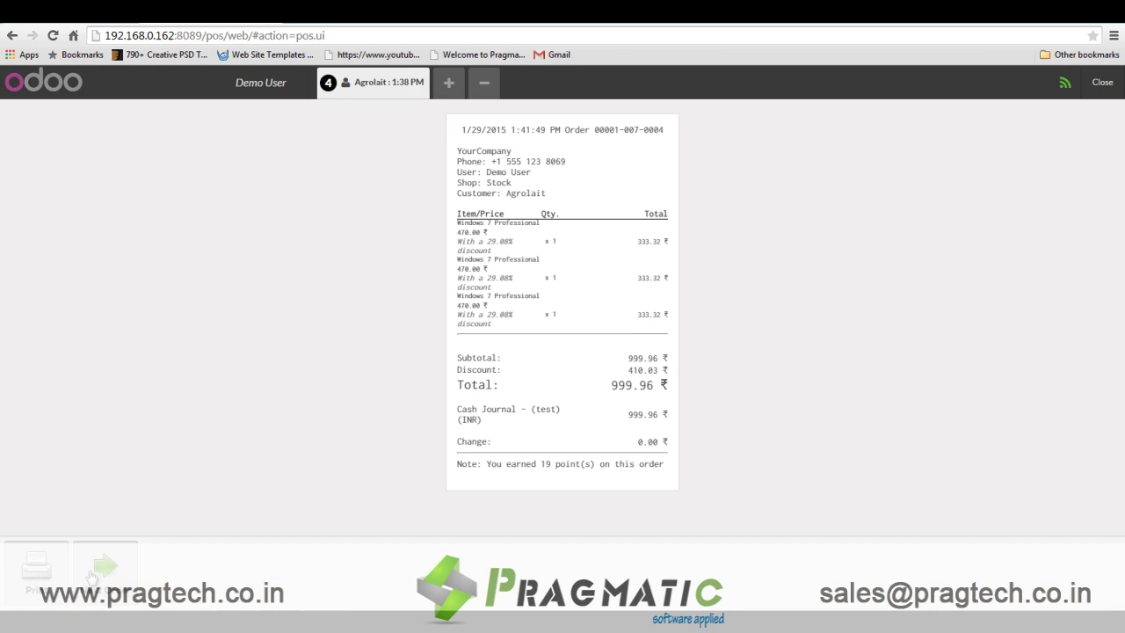
click(84, 576)
key(ctrl+l)
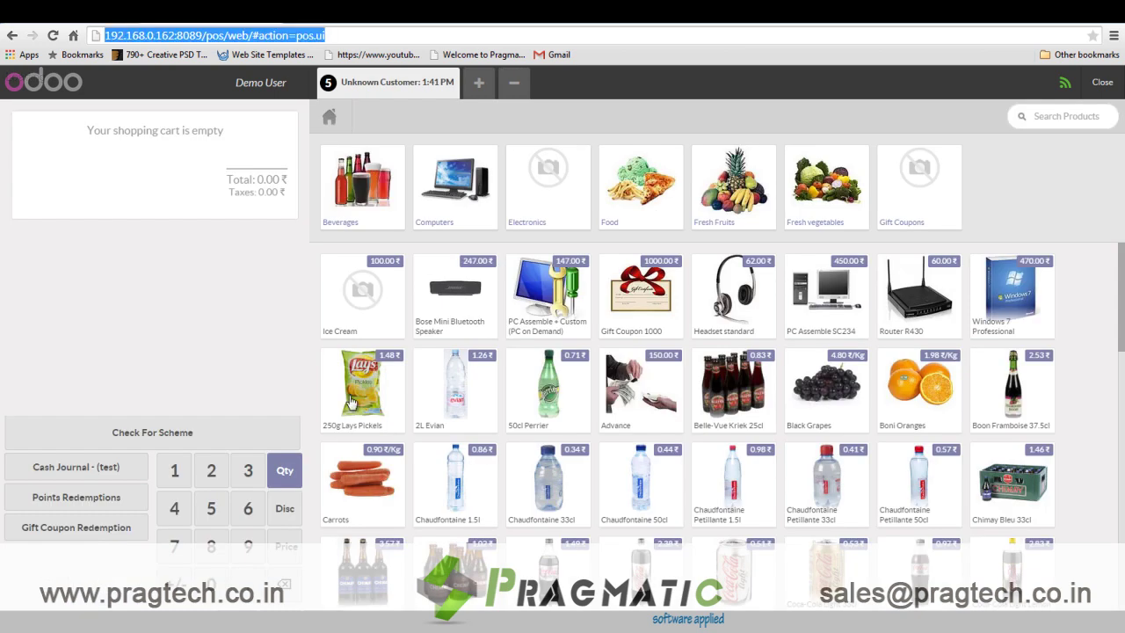
Add three PC Assemble + Custom units to the new order.
key(Escape)
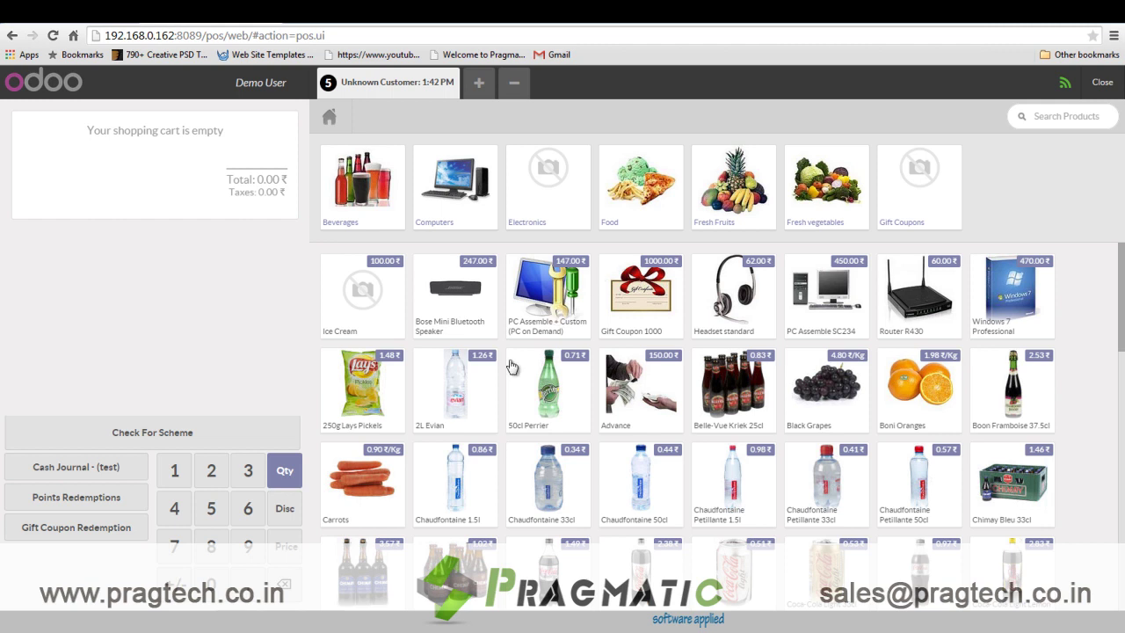
click(567, 306)
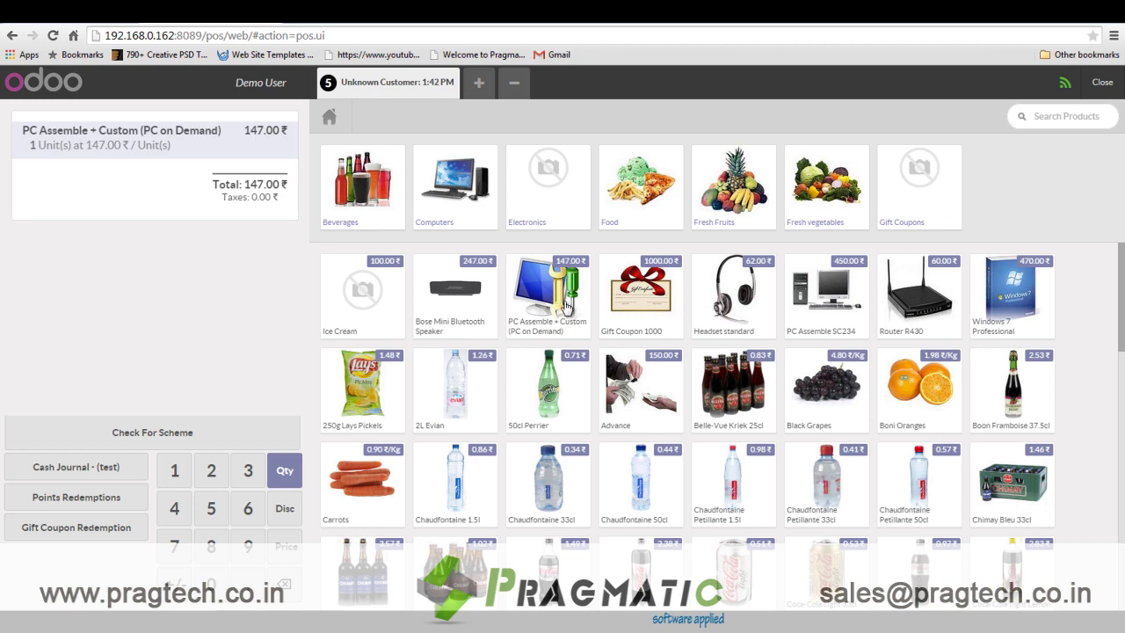
click(567, 306)
click(567, 306)
Attempt a points redemption, dismiss the customer-required alert, and pick Agrolait as customer.
click(74, 498)
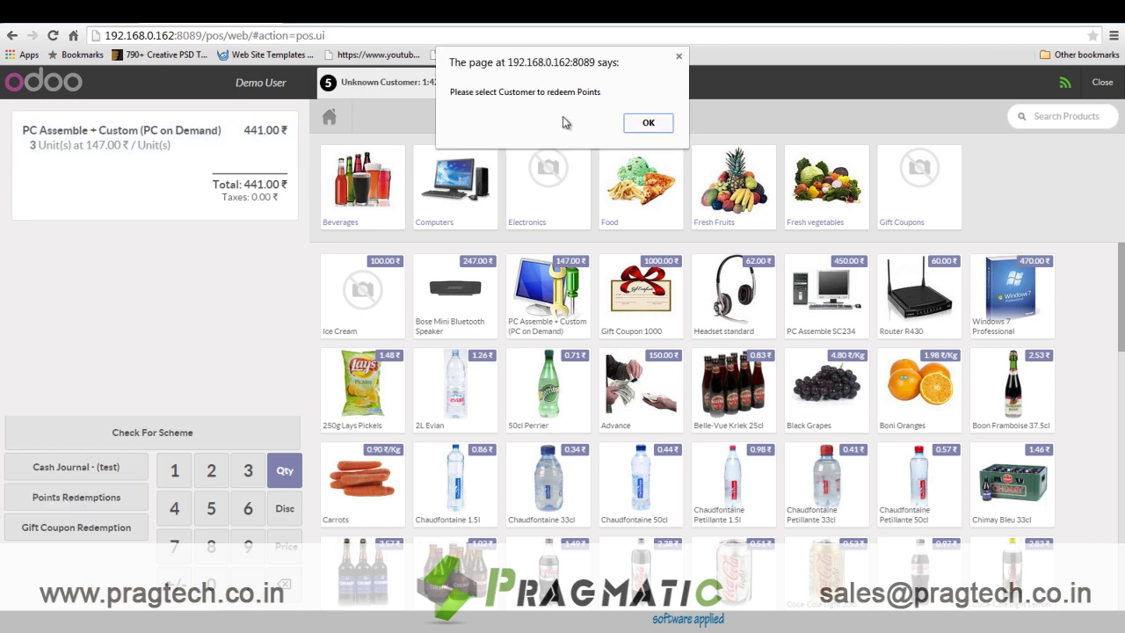
click(647, 123)
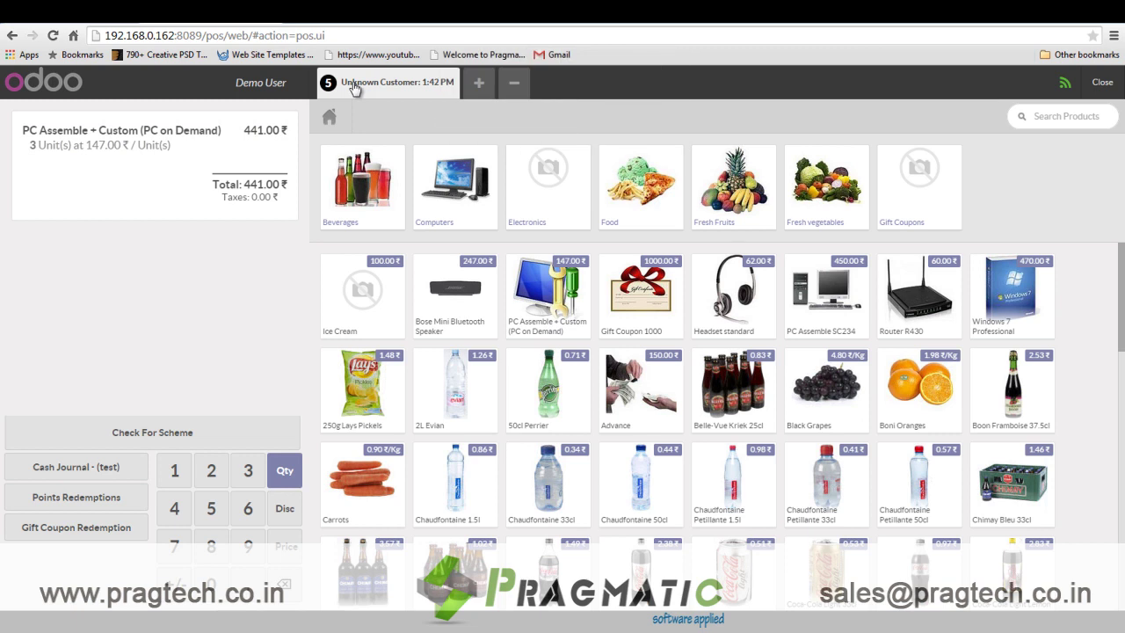
click(353, 86)
click(250, 187)
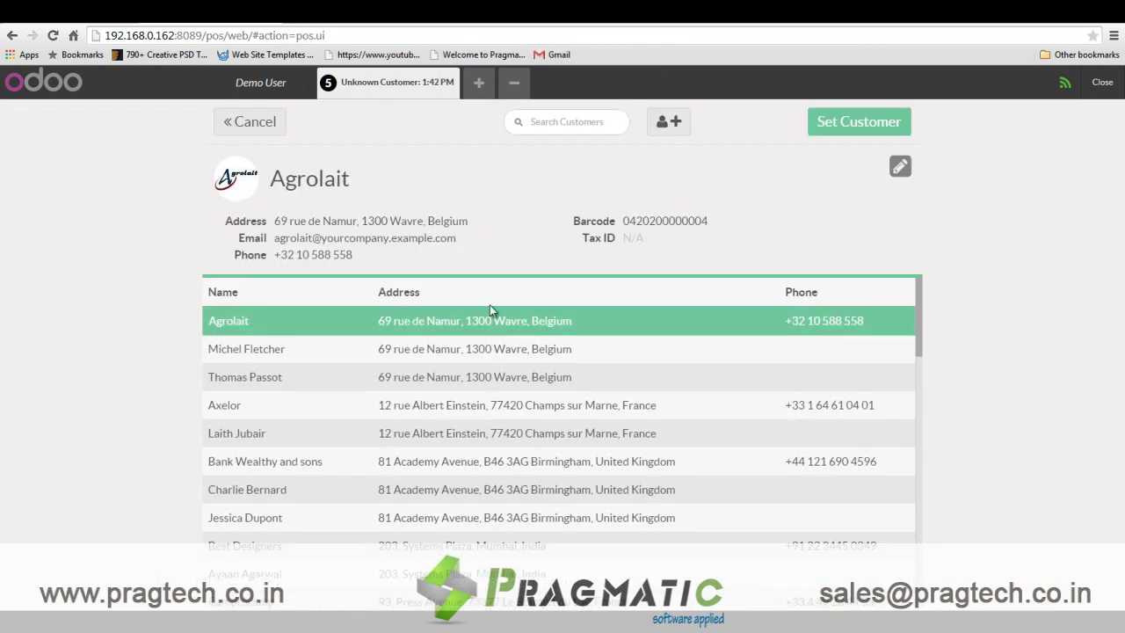
Assign Agrolait, pay with 10.00 ₹ redeemed points plus 431 cash, then begin the next order.
click(845, 123)
click(68, 499)
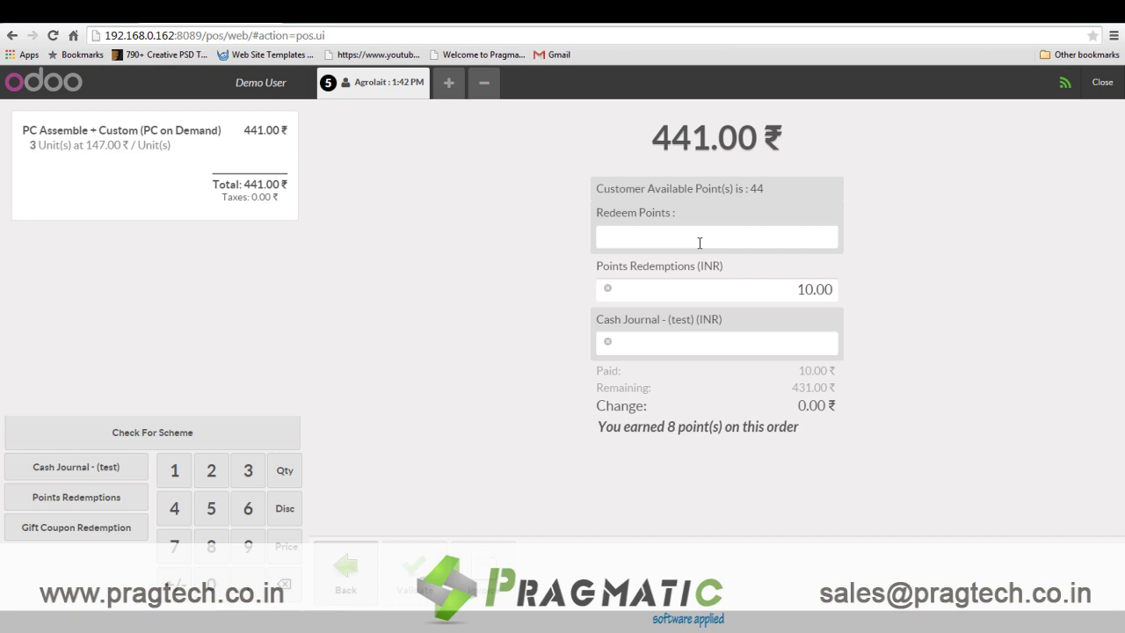
click(419, 582)
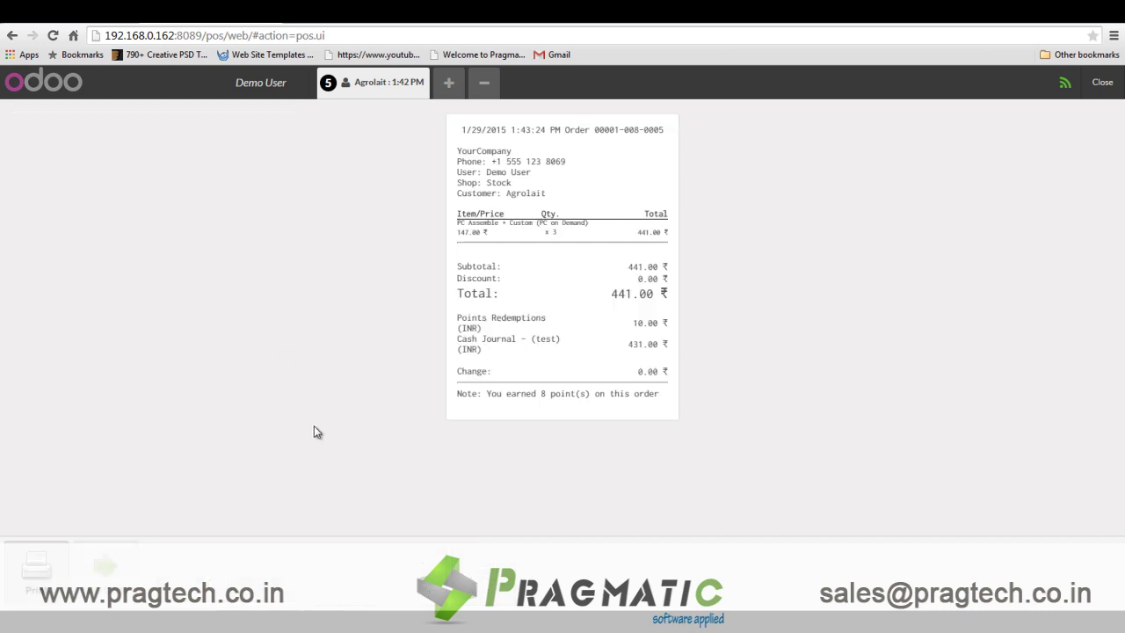
click(110, 573)
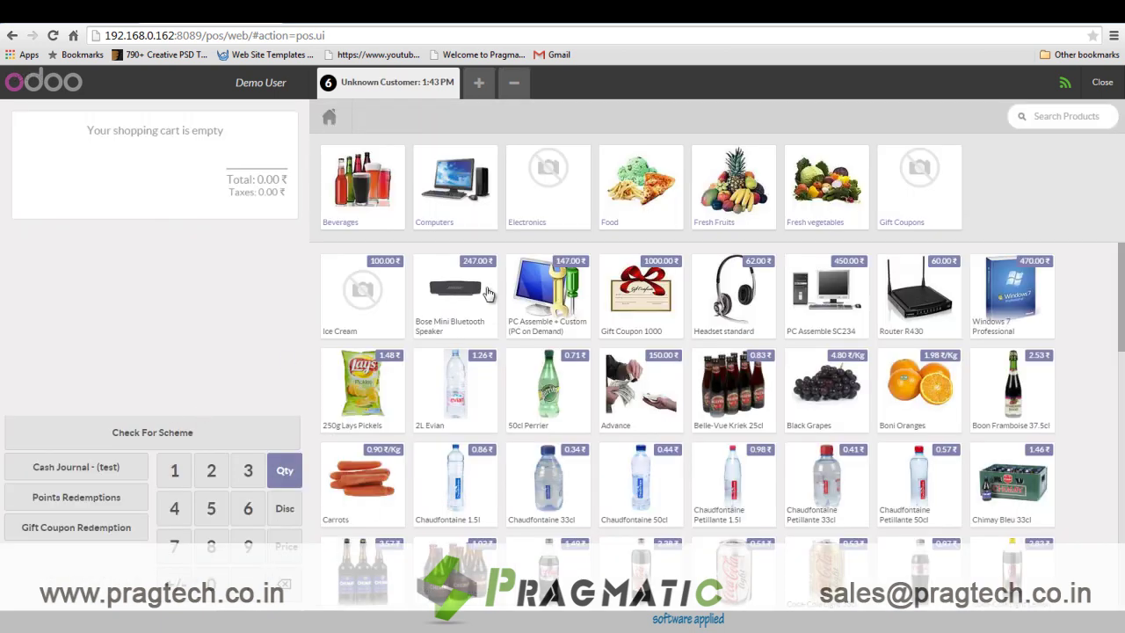
Sell two Gift Coupon 1000 and pay the 2000.00 ₹ total in cash.
click(652, 304)
click(652, 305)
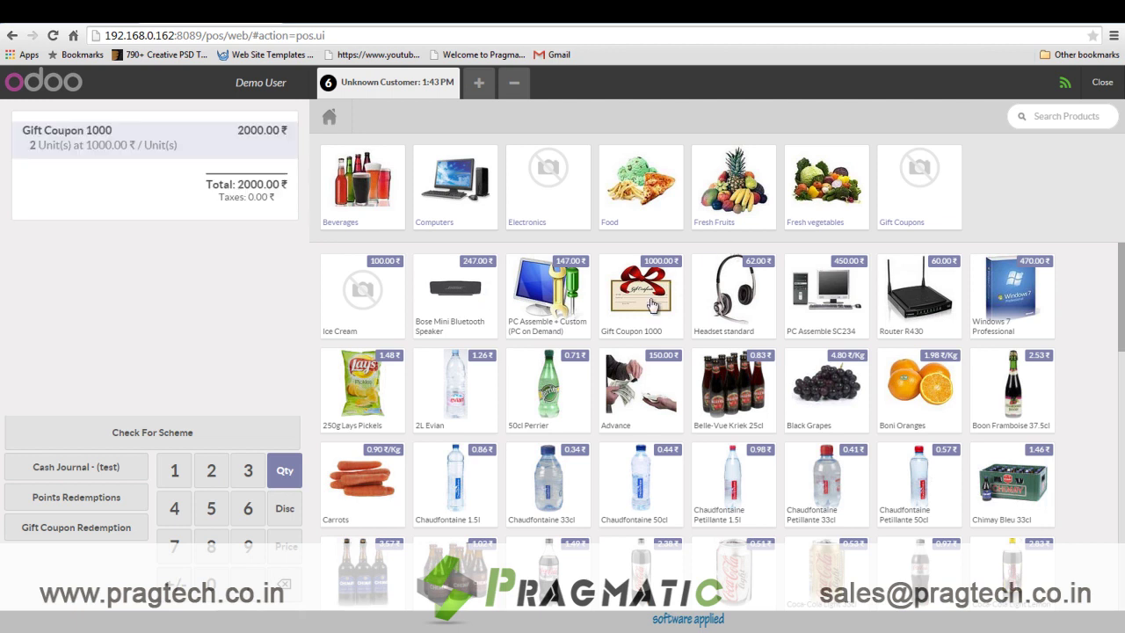
click(92, 468)
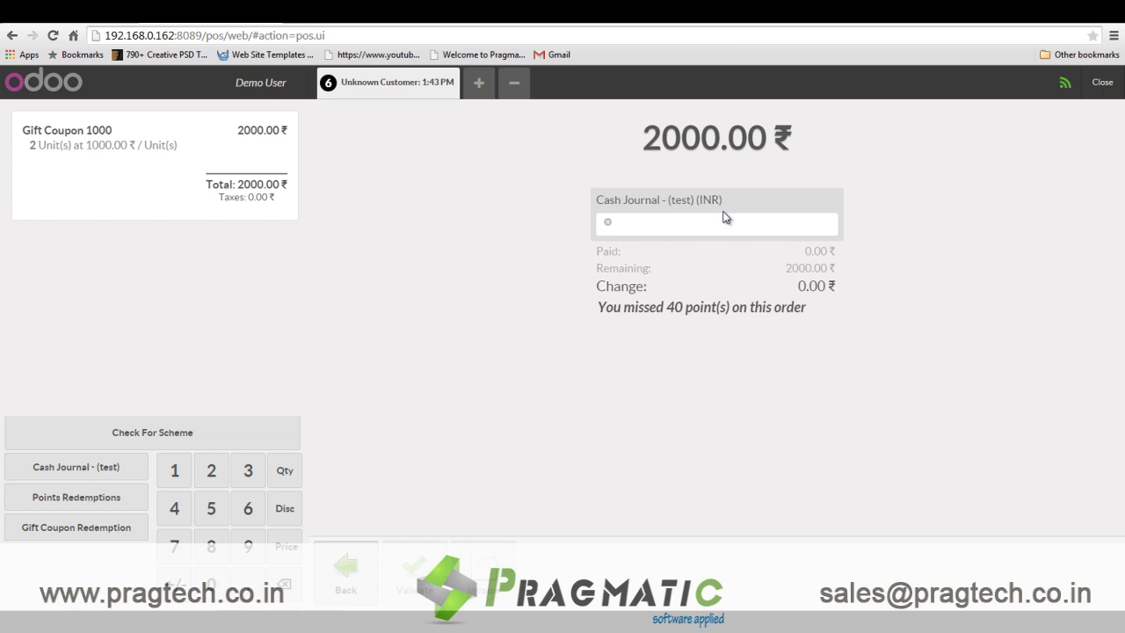
text(2000)
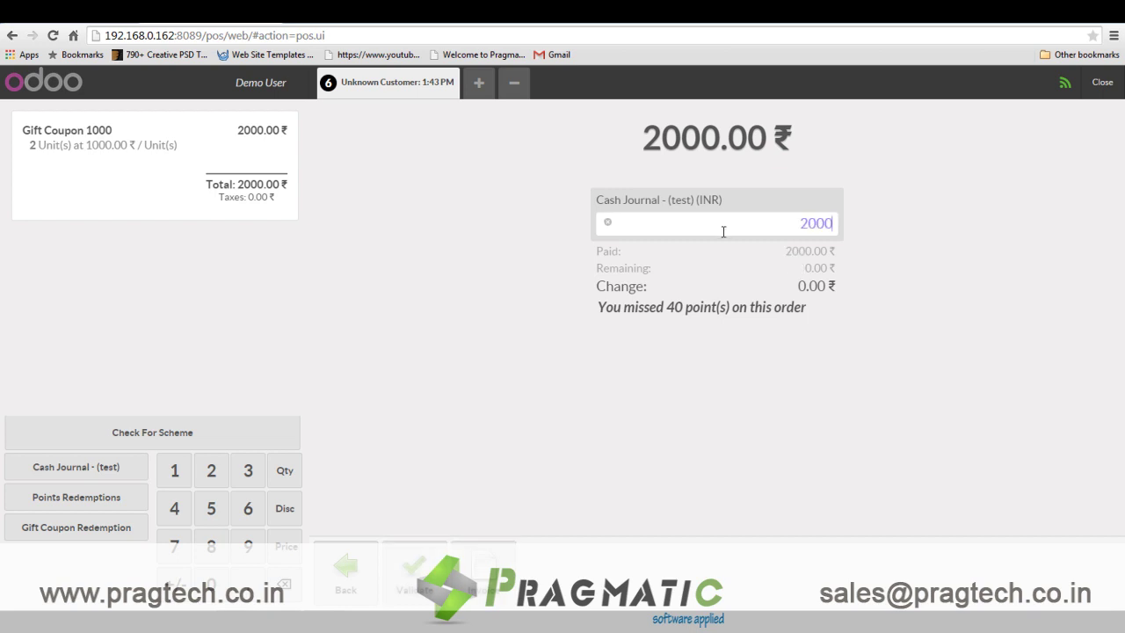
key(Return)
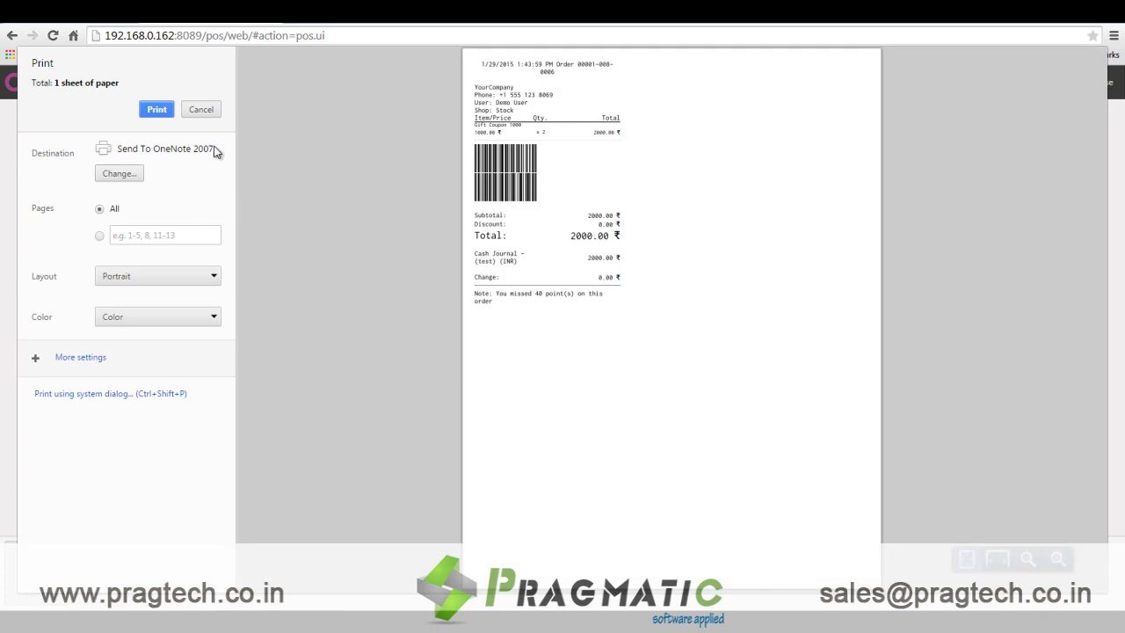
Skip printing the receipt and start a fresh empty order.
click(202, 111)
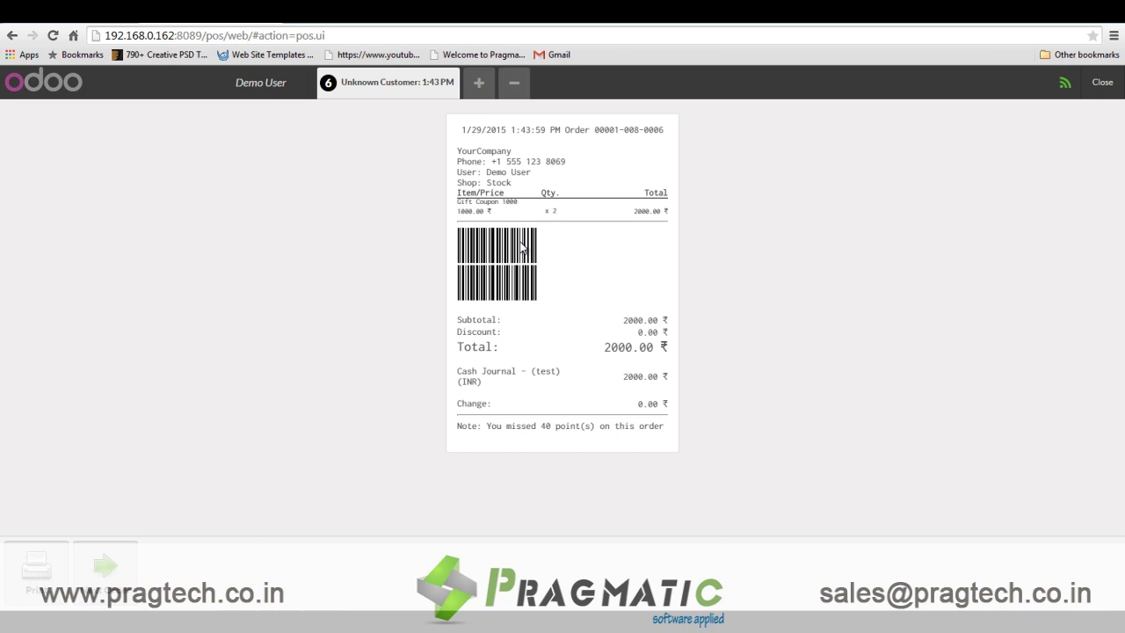
key(ctrl+l)
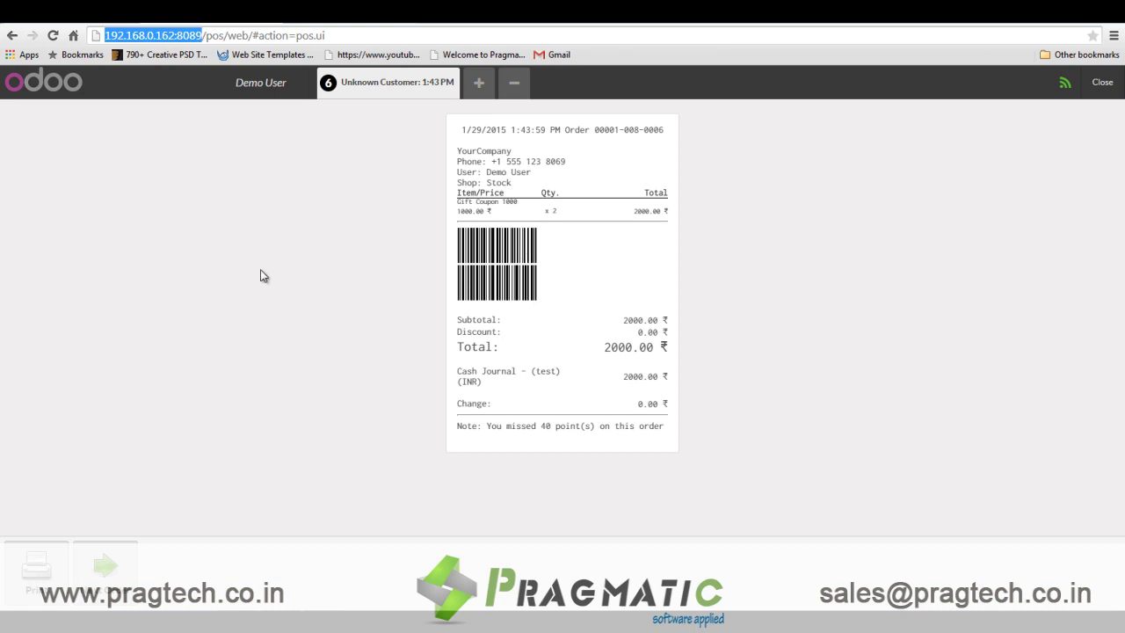
click(122, 571)
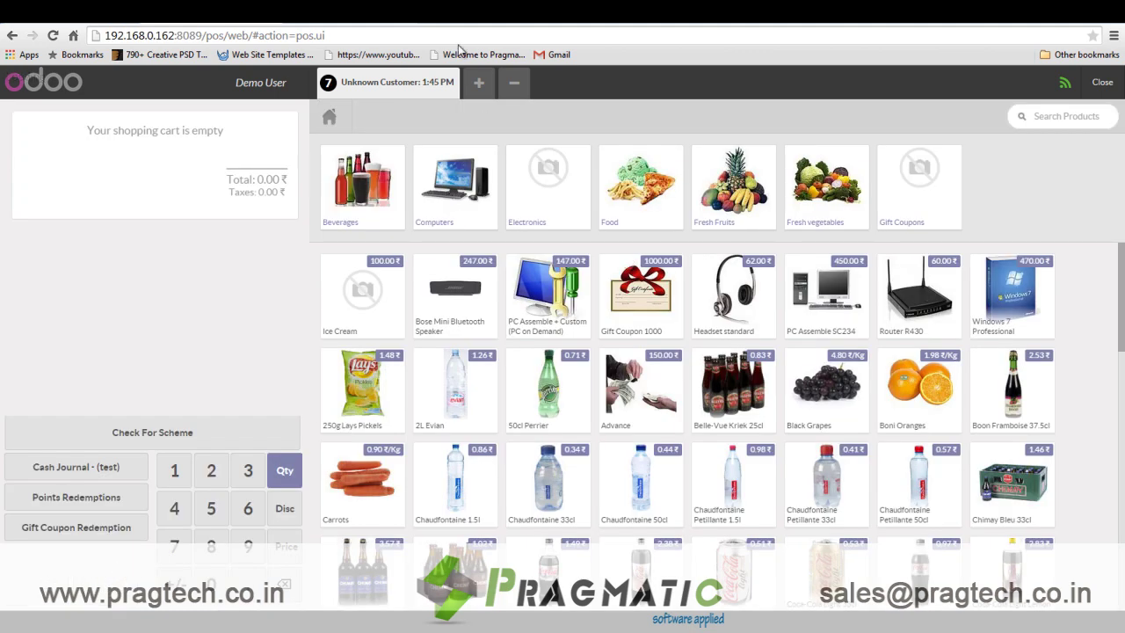
Add three PC Assemble SC234 to the cart for a 1350.00 ₹ total.
click(841, 305)
click(842, 305)
click(841, 305)
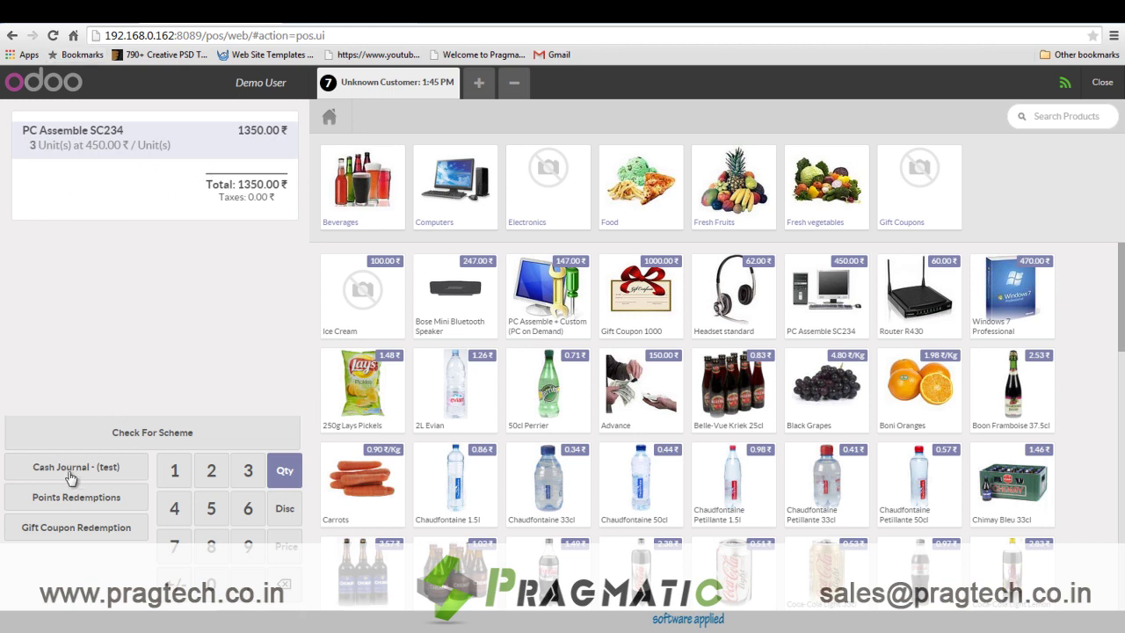
Apply the gift voucher code to cover 1000.00 ₹ of the order.
click(65, 529)
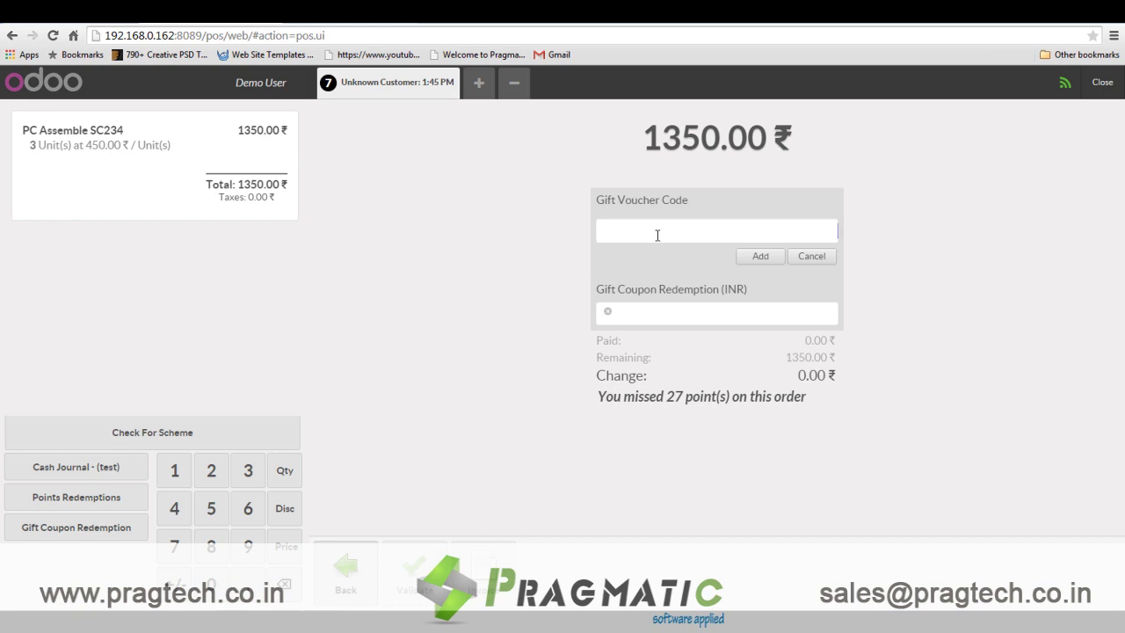
key(ctrl+v)
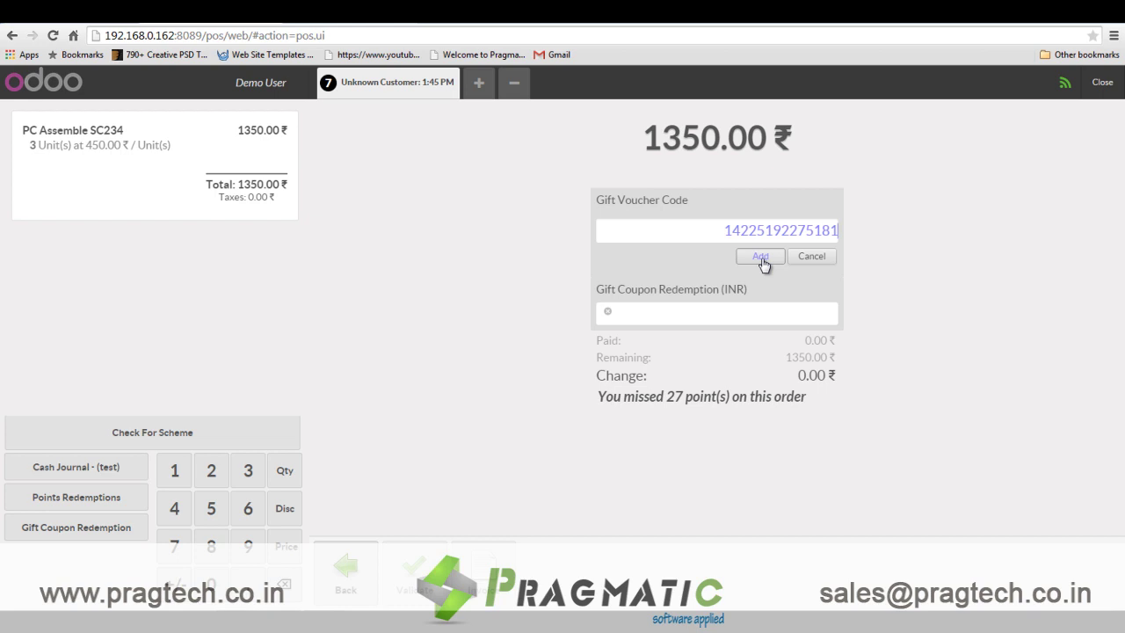
click(761, 257)
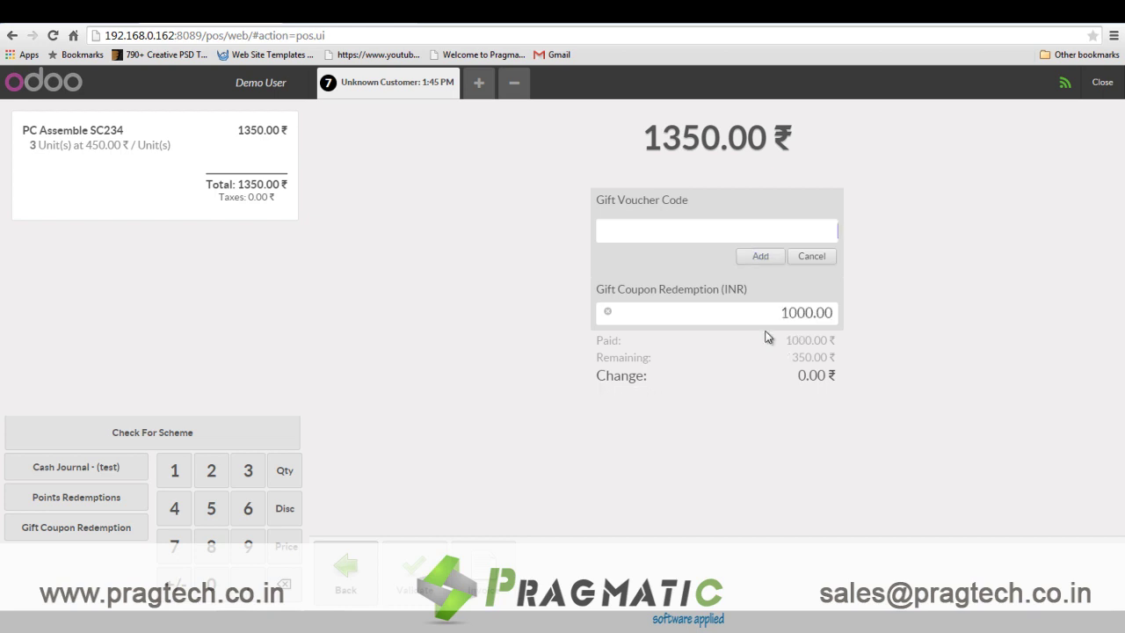
Re-enter the same voucher code and dismiss the already-scanned coupon warning.
click(782, 232)
key(ctrl+v)
click(779, 257)
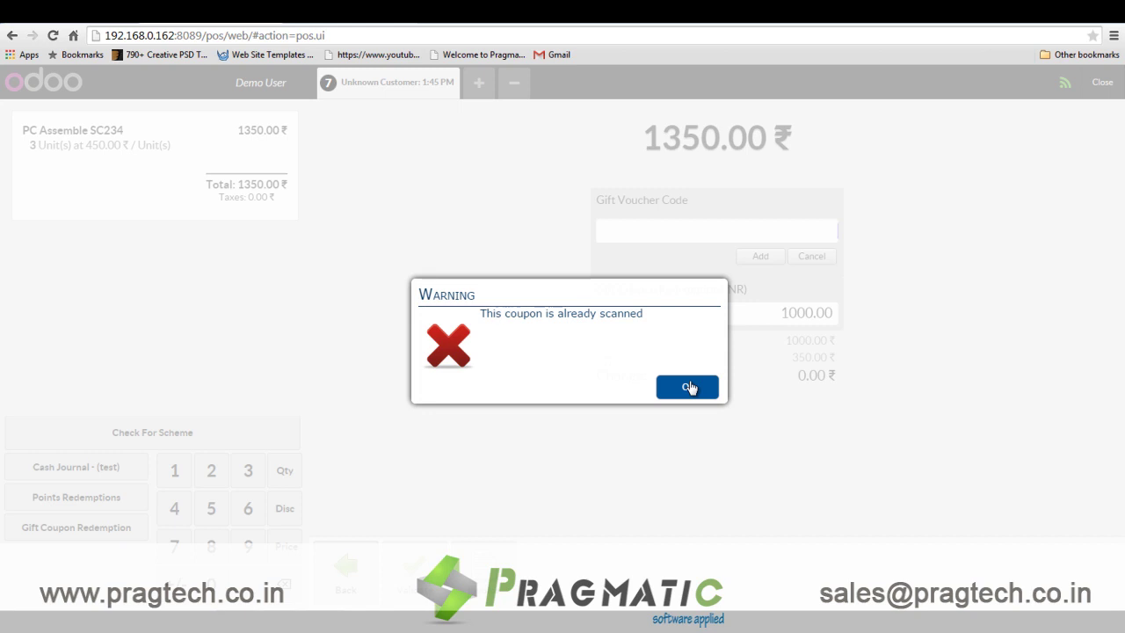
click(690, 388)
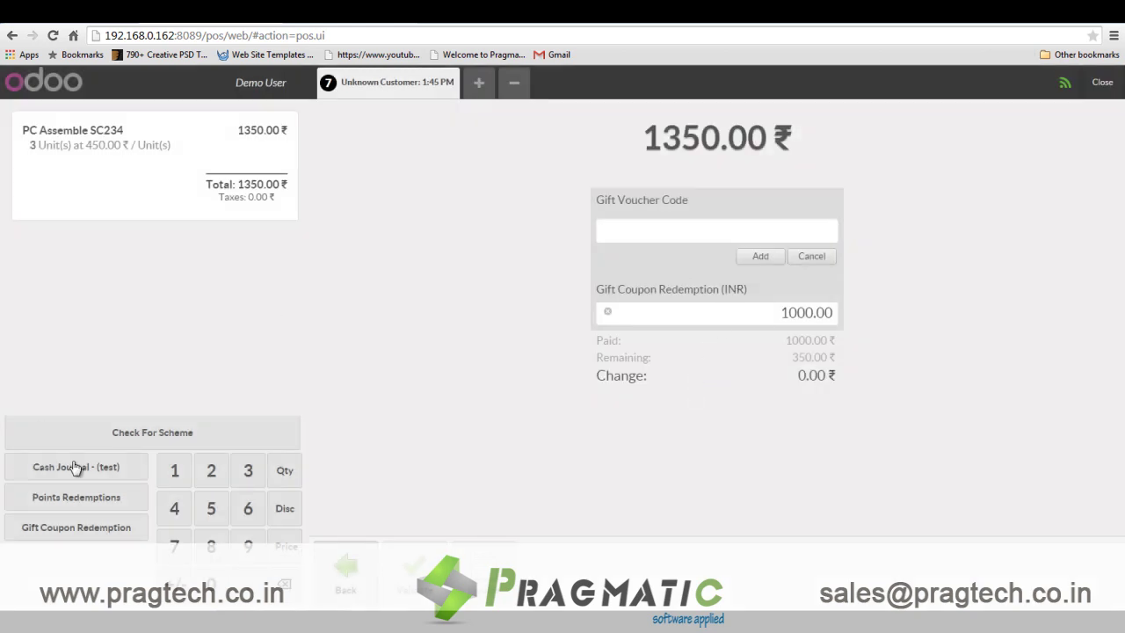
Assign Agrolait as the order's customer so loyalty points can be used.
click(74, 498)
click(648, 123)
click(395, 92)
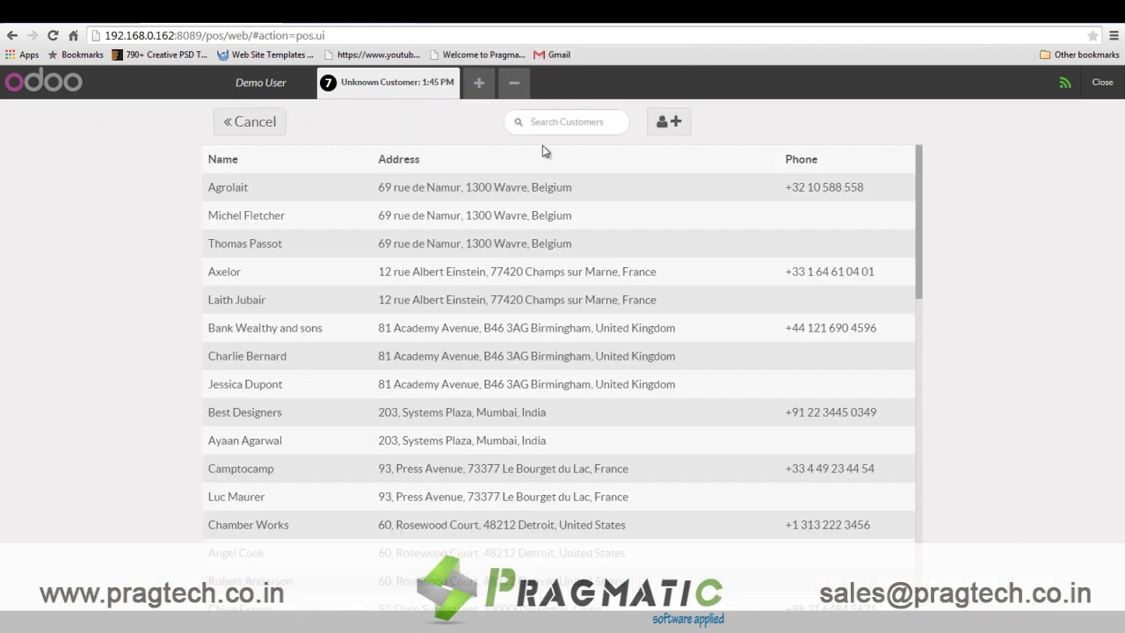
click(363, 189)
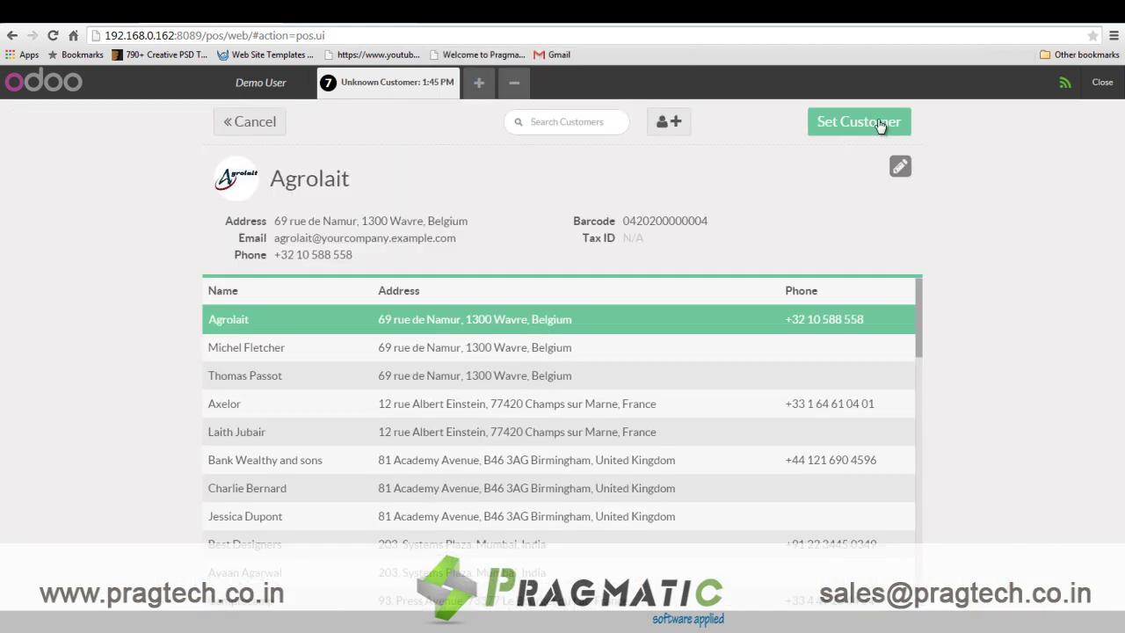
click(880, 126)
Redeem 10 loyalty points worth 2.00 ₹ toward the order.
click(77, 526)
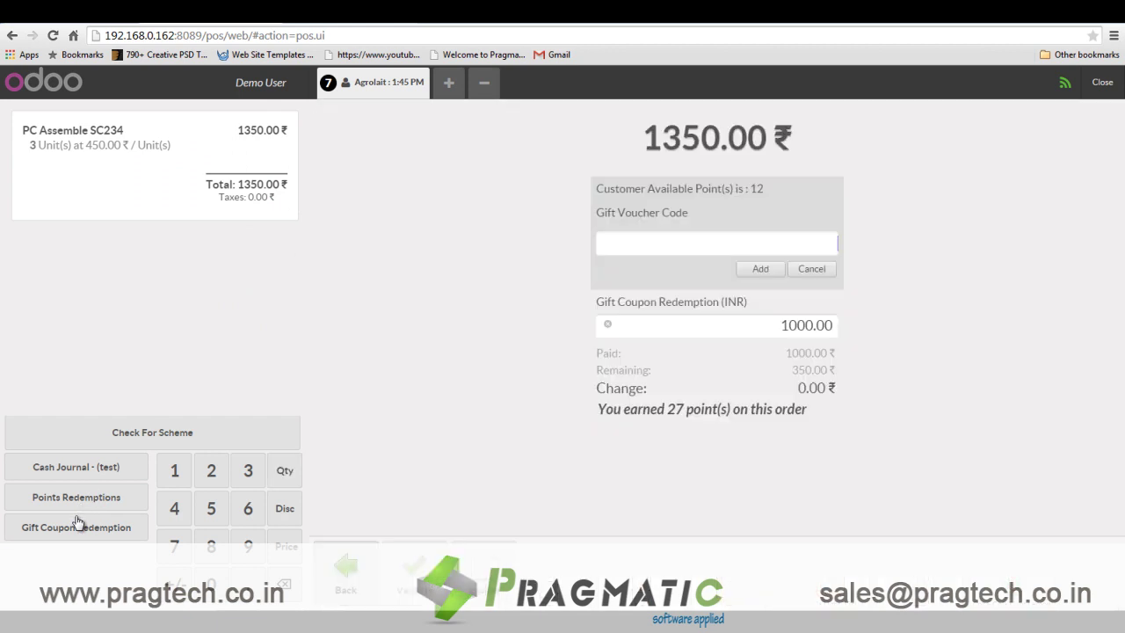
click(55, 502)
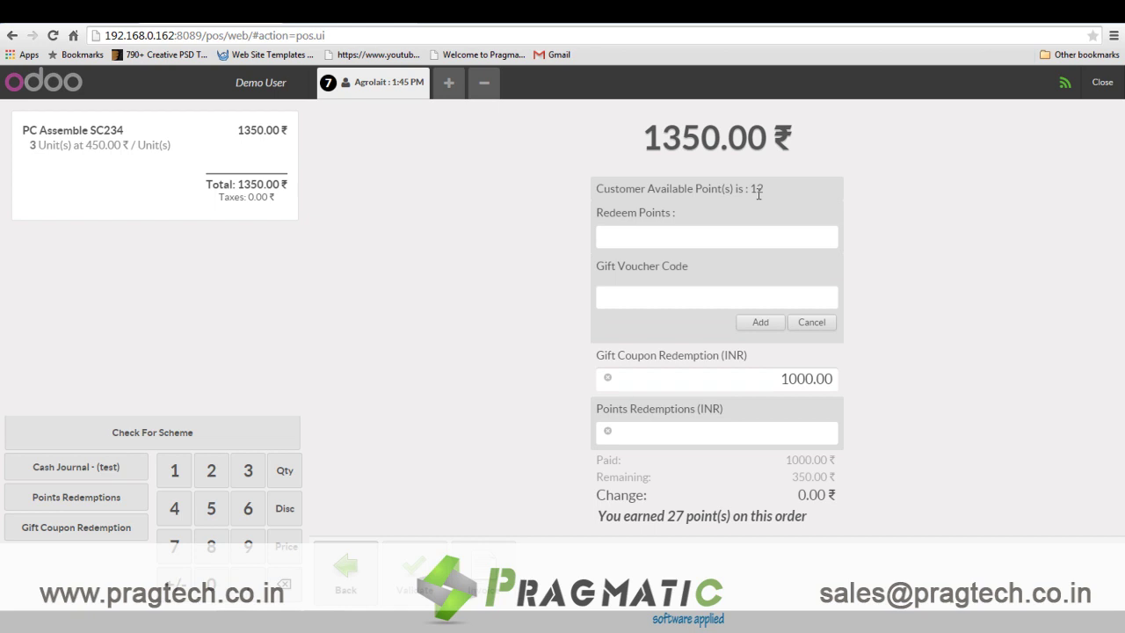
text(10)
key(Return)
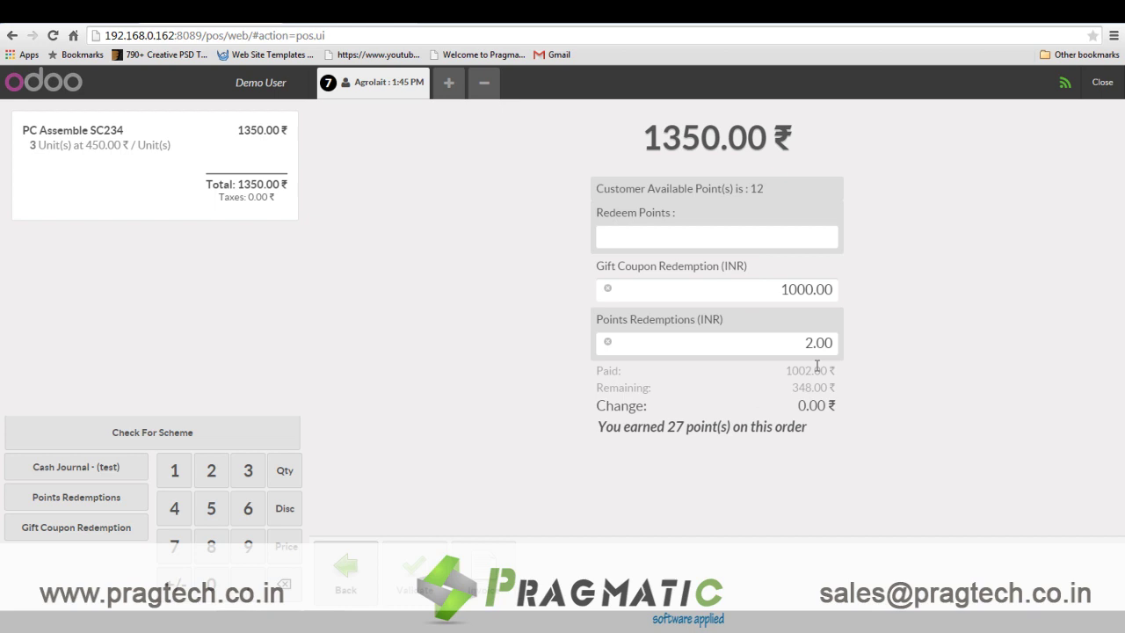
Pay the remaining 348.00 ₹ in cash, skip printing, and open new order 8.
click(72, 473)
text(348)
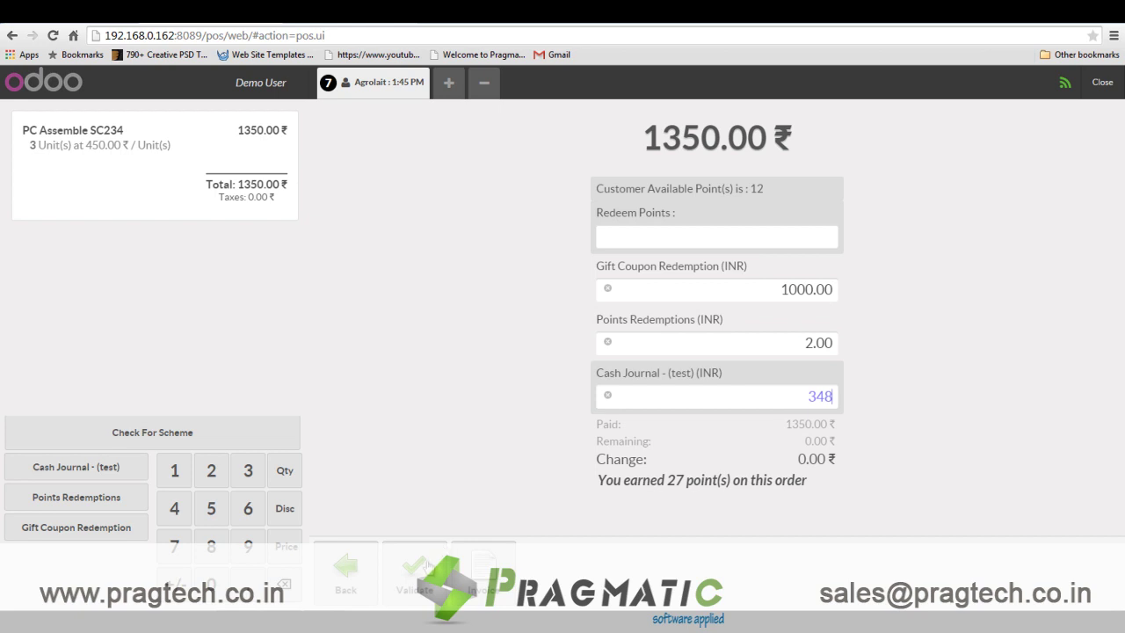
key(Return)
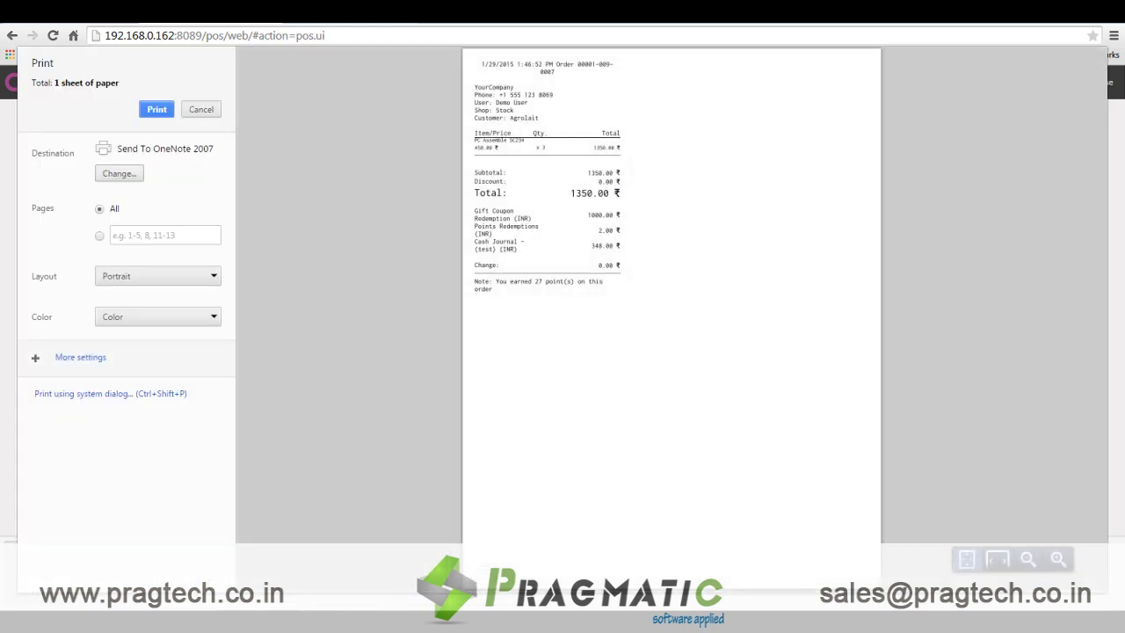
click(201, 109)
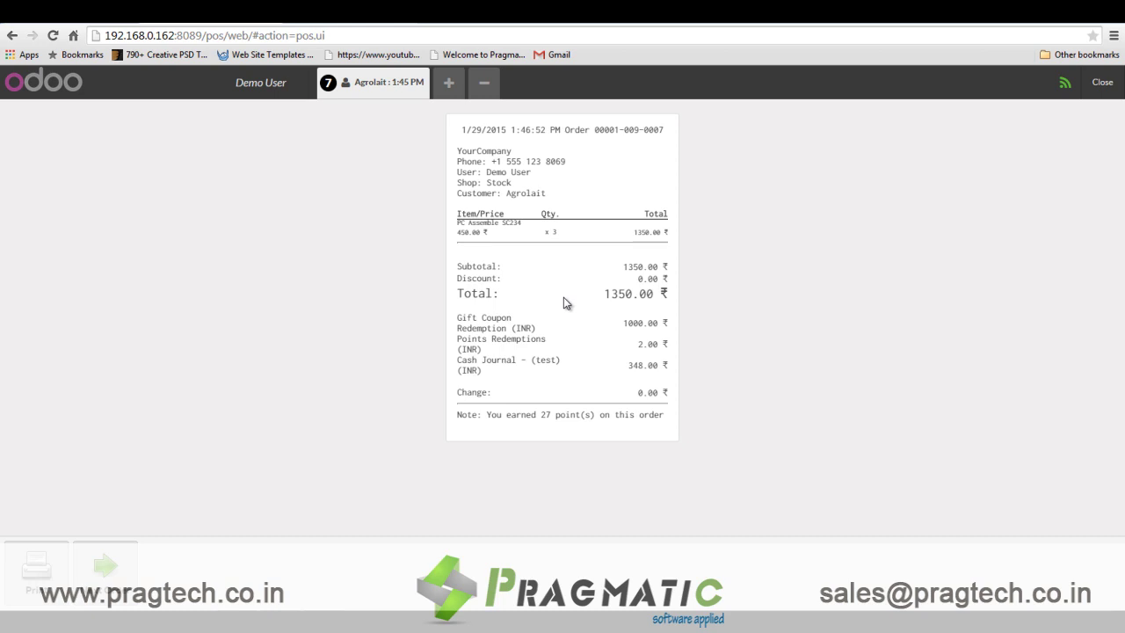
click(104, 570)
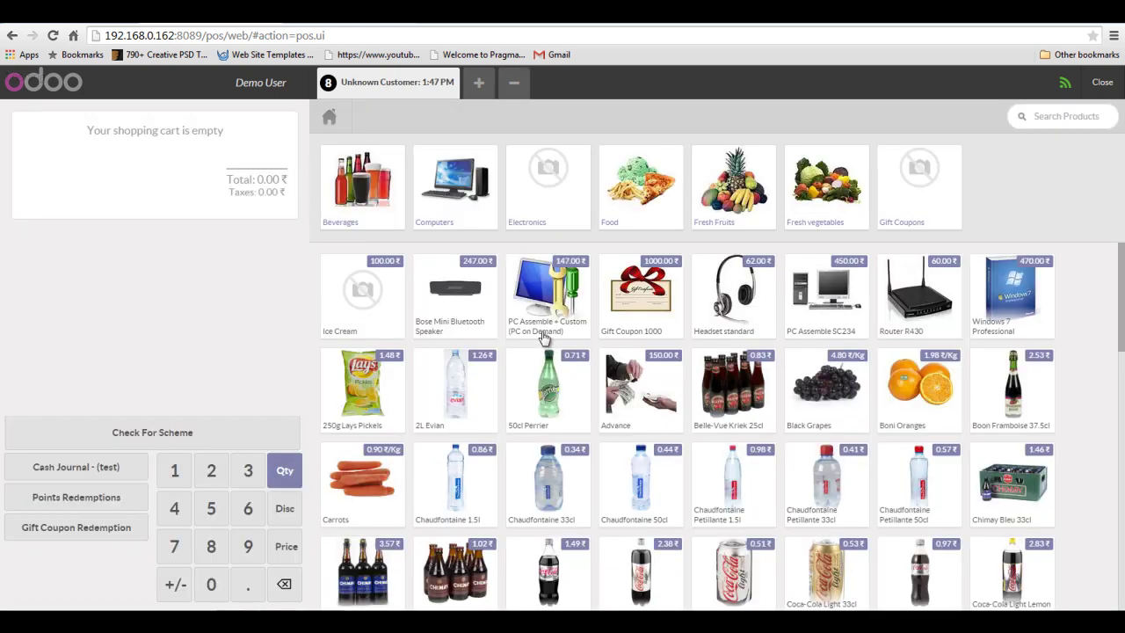